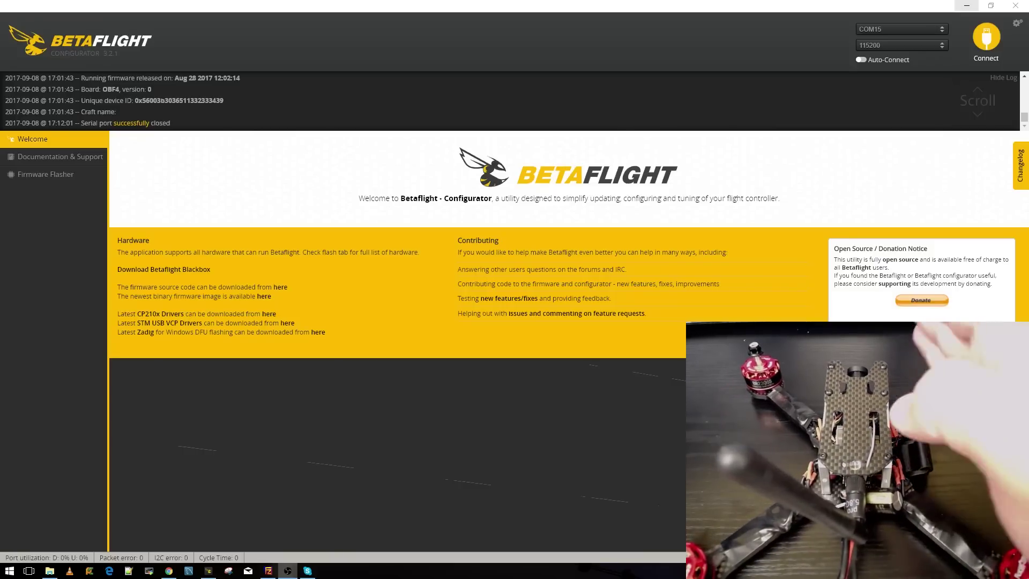
Connect to the flight controller, calibrate its accelerometer and open the configuration settings
{"action": "left_click", "coordinate": [982, 48]}
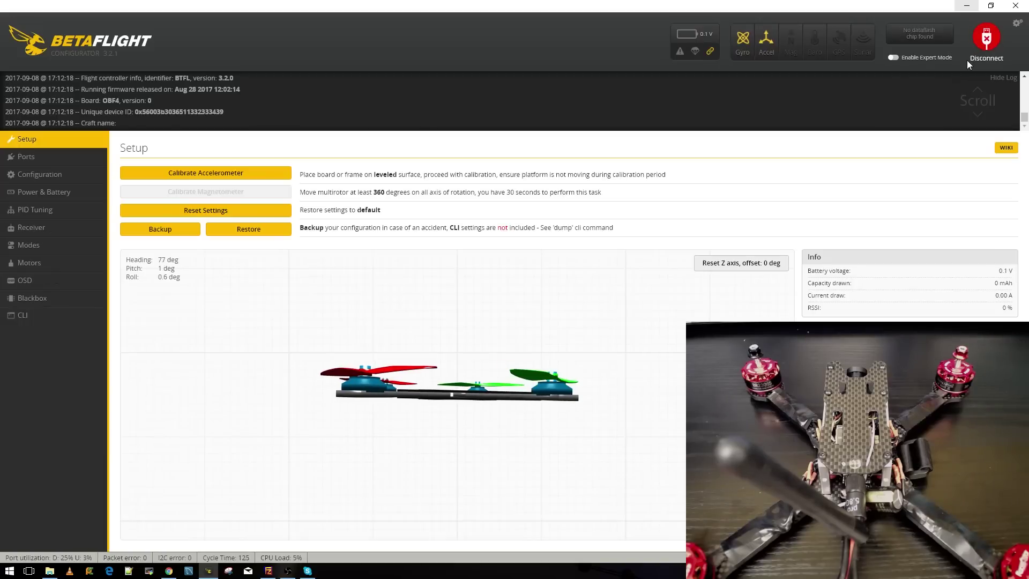
{"action": "left_click", "coordinate": [237, 176]}
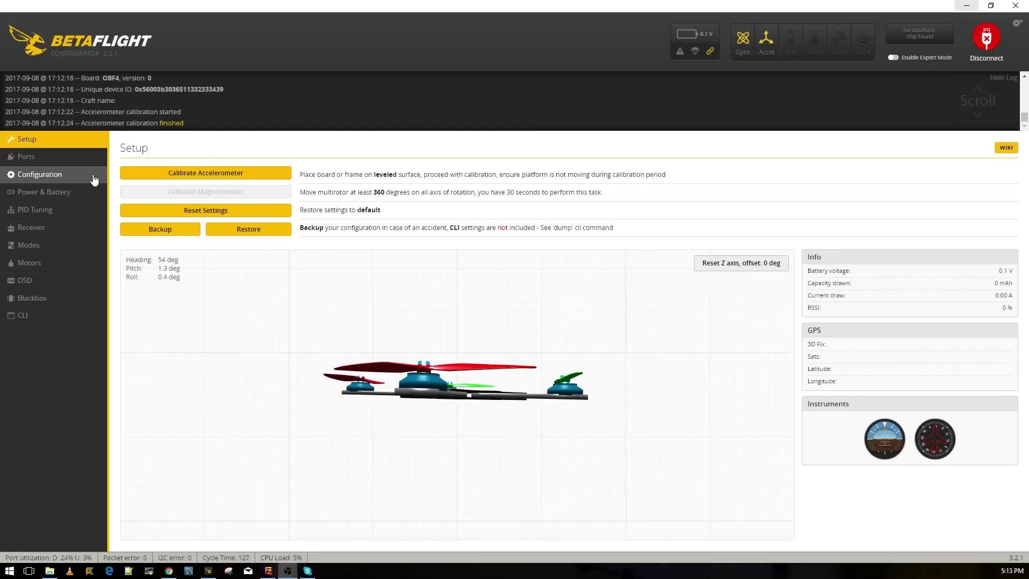
{"action": "left_click", "coordinate": [94, 179]}
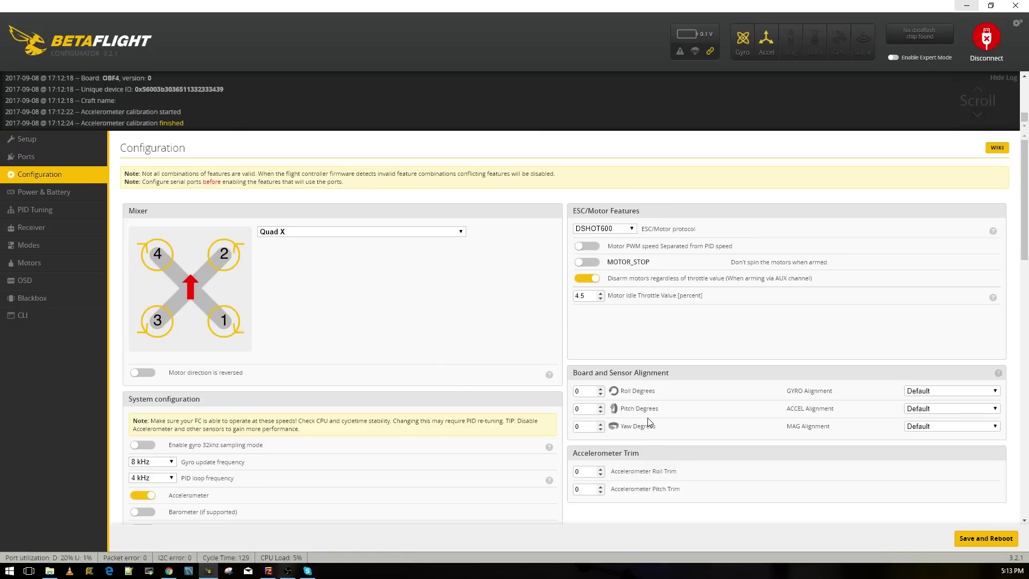
Try a yaw alignment of -2 degrees in the board and sensor alignment settings
{"action": "double_click", "coordinate": [574, 429]}
{"action": "left_click", "coordinate": [591, 426]}
{"action": "type", "text": "-1"}
Review the ESC/motor protocol choices and the MOTOR_STOP option, leaving DSHOT600 selected and MOTOR_STOP off
{"action": "left_click", "coordinate": [616, 229]}
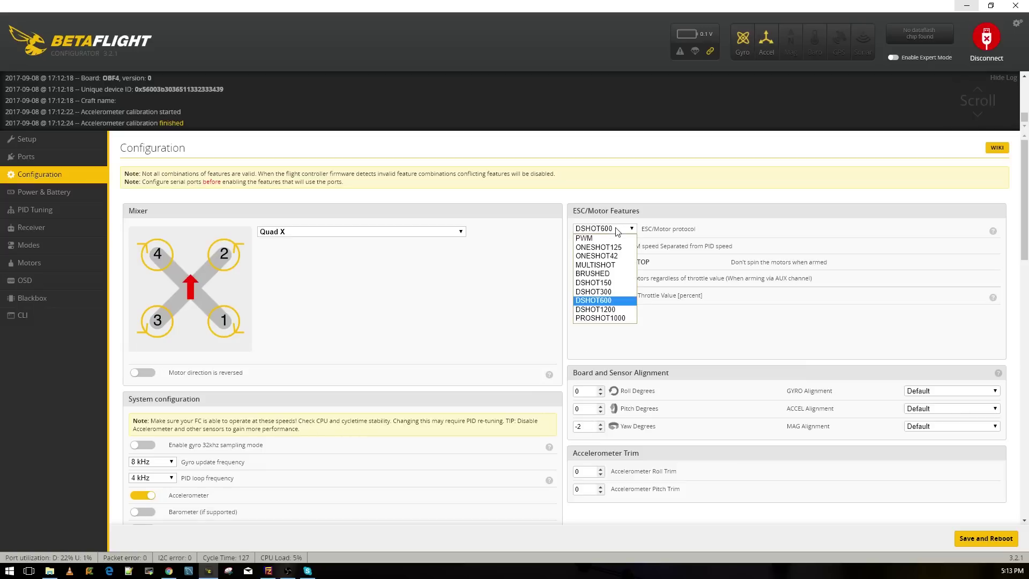
{"action": "left_click", "coordinate": [620, 300]}
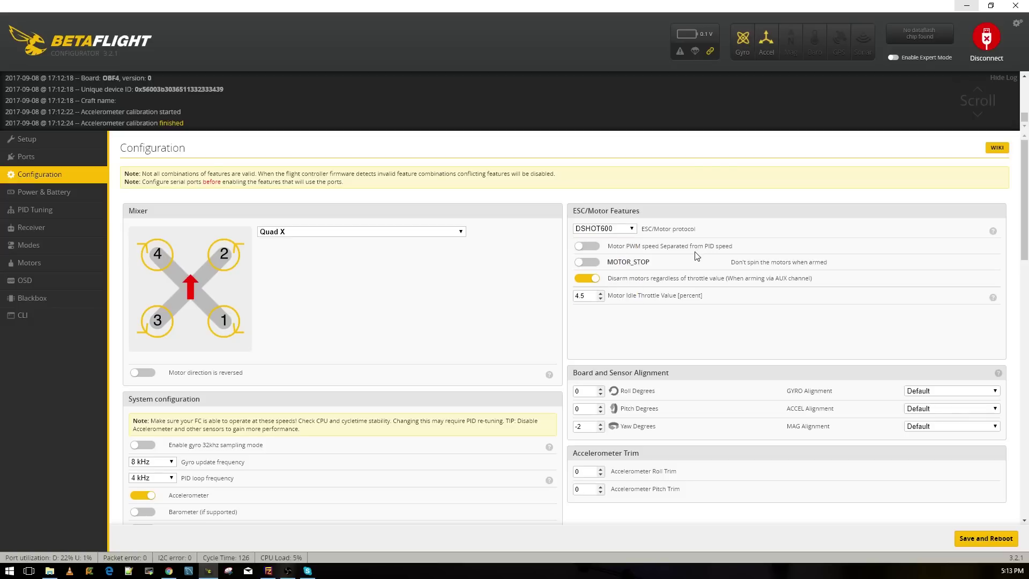
{"action": "left_click", "coordinate": [617, 229]}
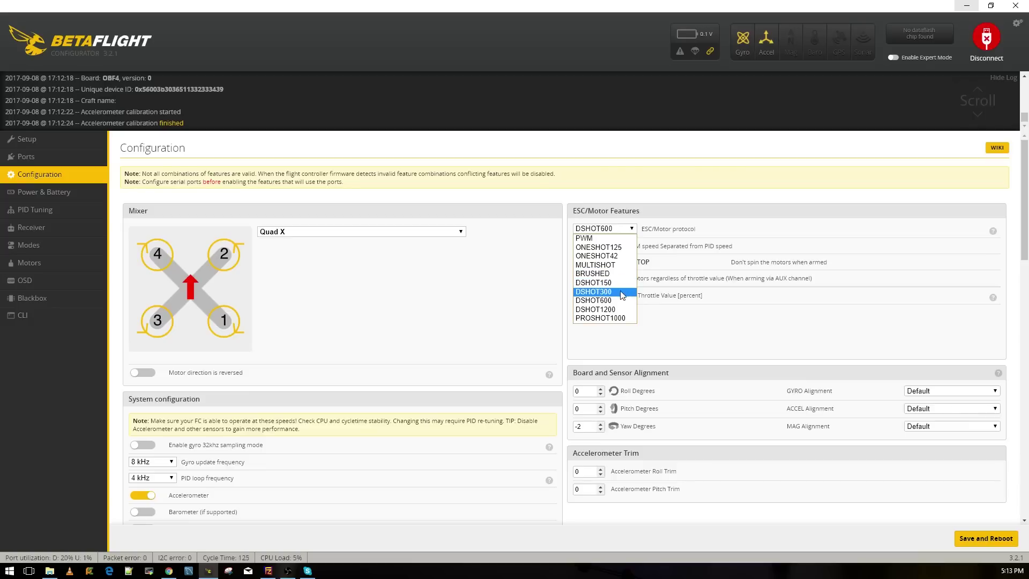
{"action": "left_click", "coordinate": [691, 336]}
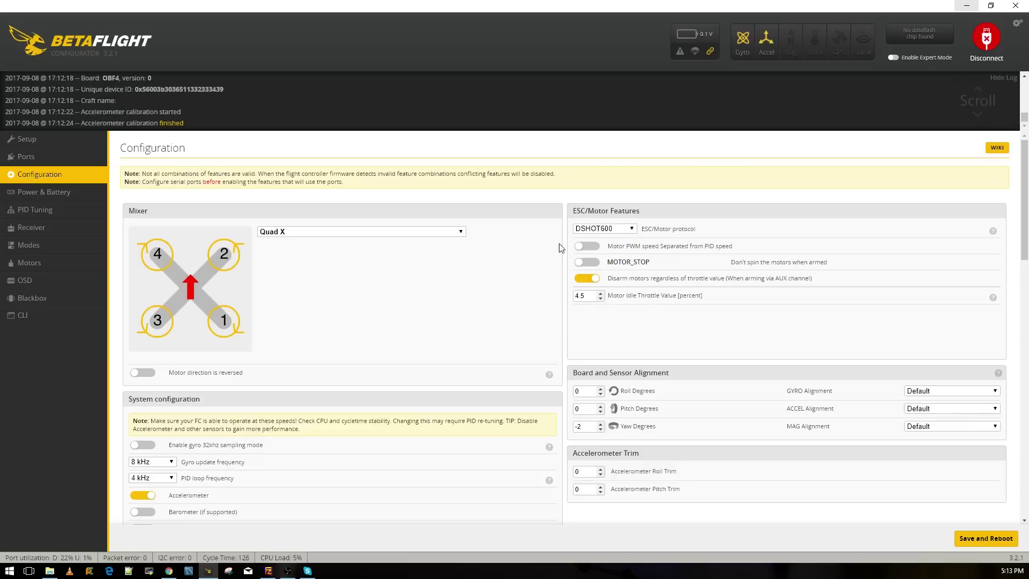
{"action": "left_click", "coordinate": [592, 266]}
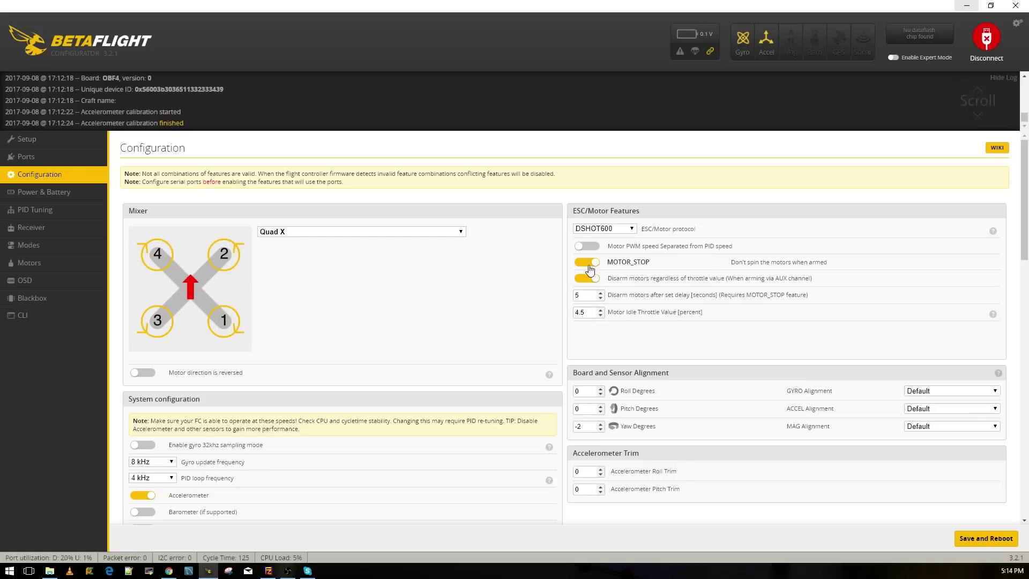
{"action": "left_click", "coordinate": [595, 263]}
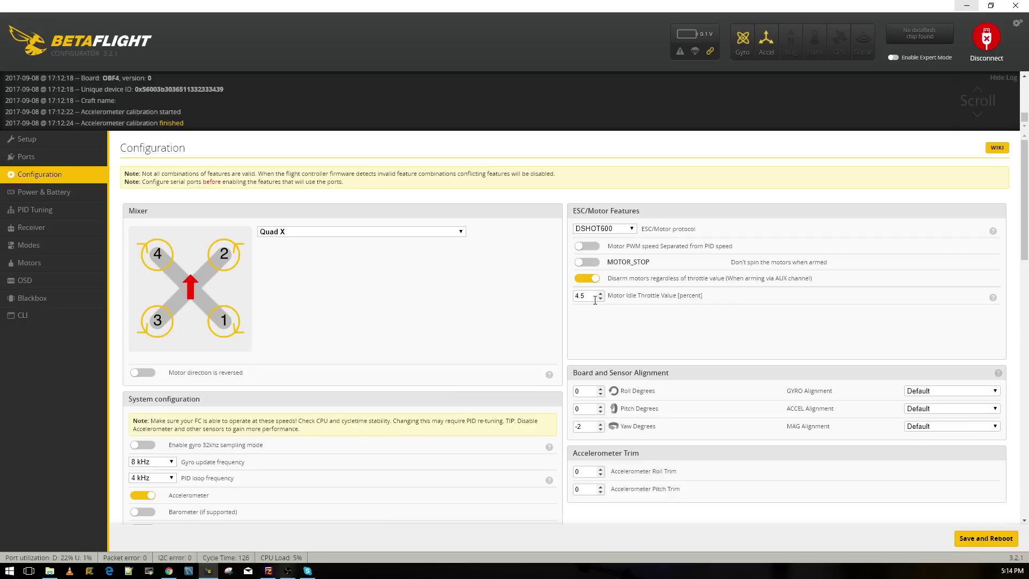
Set the motor idle throttle to 7 percent and the yaw alignment to 0 degrees, saving with a reboot
{"action": "double_click", "coordinate": [576, 299]}
{"action": "type", "text": "7"}
{"action": "double_click", "coordinate": [579, 426]}
{"action": "type", "text": "0"}
{"action": "left_click", "coordinate": [971, 538]}
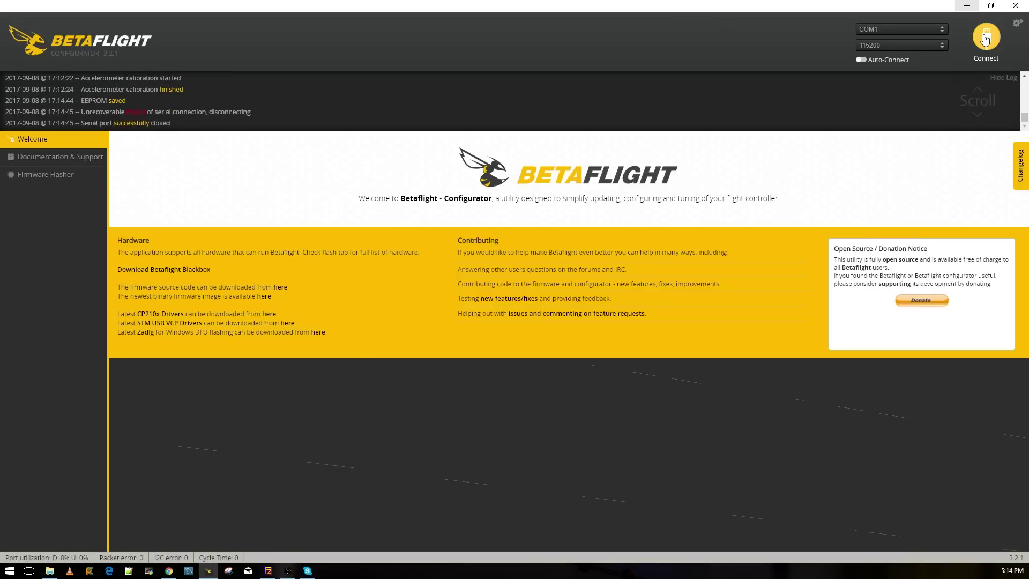
Reconnect to the flight controller and return to the configuration settings
{"action": "left_click", "coordinate": [989, 39]}
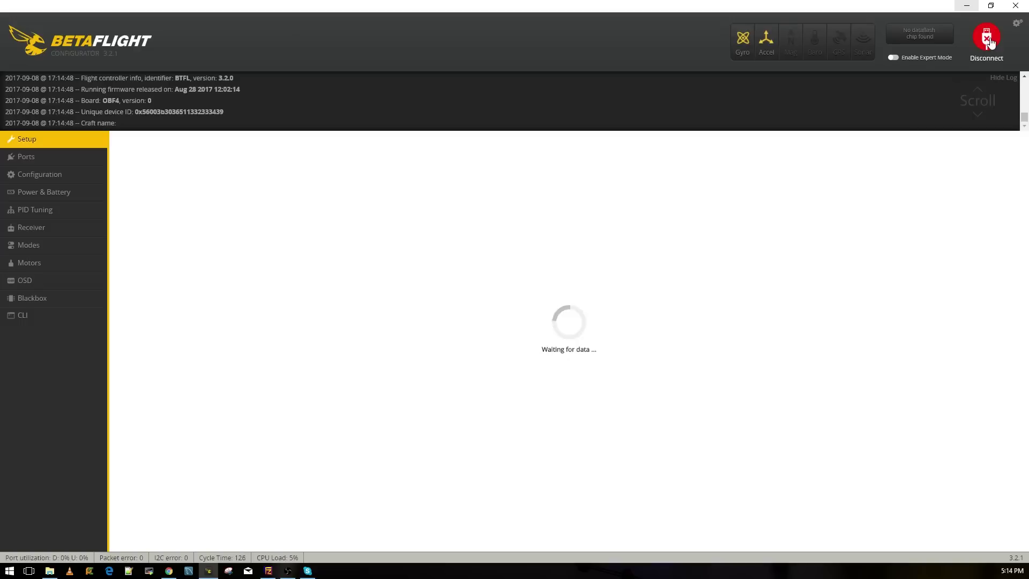
{"action": "left_click", "coordinate": [46, 156]}
{"action": "left_click", "coordinate": [85, 174]}
Examine the gyro update and PID loop frequency choices in the system configuration
{"action": "scroll", "coordinate": [369, 367], "scroll_direction": "down", "scroll_amount": 1}
{"action": "scroll", "coordinate": [368, 367], "scroll_direction": "down", "scroll_amount": 3}
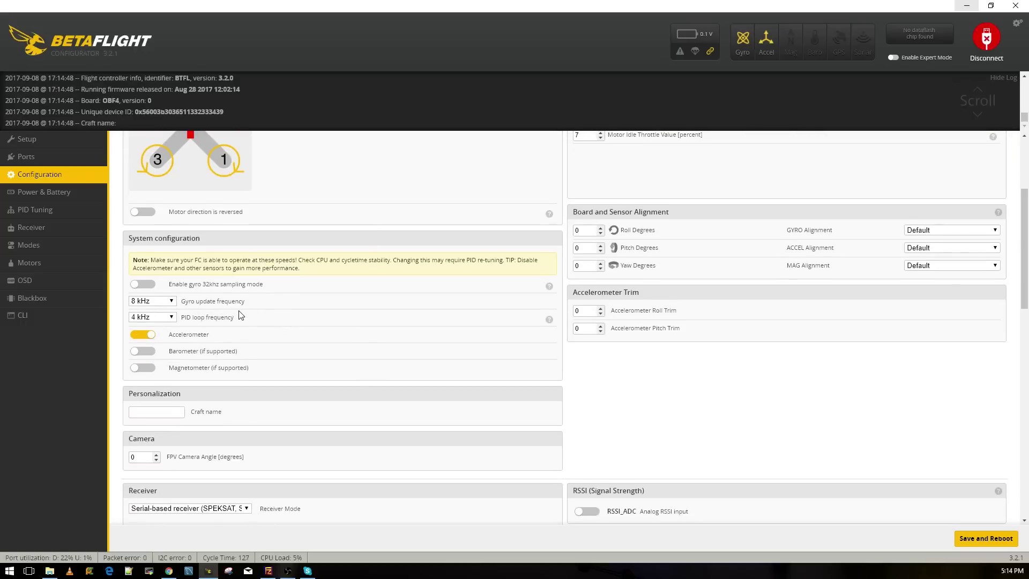
{"action": "left_click", "coordinate": [160, 302]}
{"action": "left_click", "coordinate": [159, 300]}
{"action": "left_click", "coordinate": [169, 319]}
{"action": "left_click", "coordinate": [169, 325]}
Try gyro 32kHz sampling at 32 kHz, and return to an 8 kHz gyro update with a 4 kHz PID loop
{"action": "left_click", "coordinate": [148, 287]}
{"action": "left_click", "coordinate": [162, 302]}
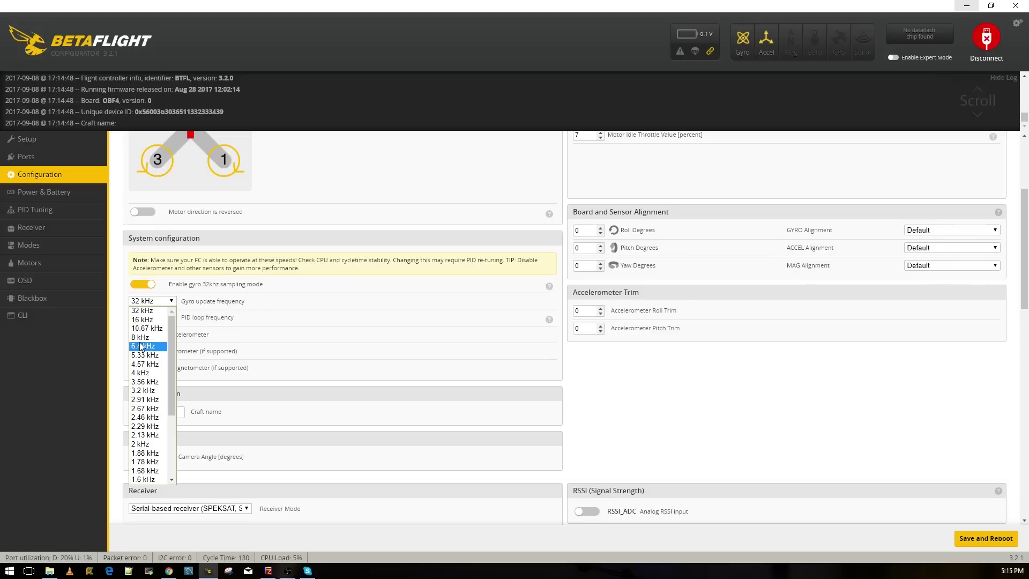
{"action": "left_click", "coordinate": [144, 310]}
{"action": "left_click", "coordinate": [150, 289]}
{"action": "left_click", "coordinate": [157, 301]}
{"action": "left_click", "coordinate": [156, 301]}
{"action": "left_click", "coordinate": [154, 317]}
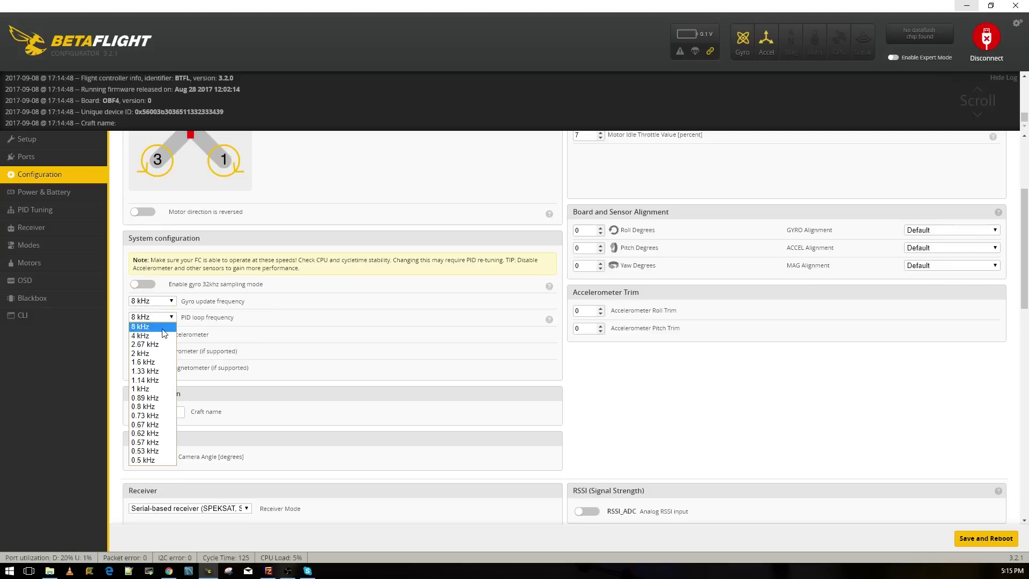
{"action": "left_click", "coordinate": [147, 336]}
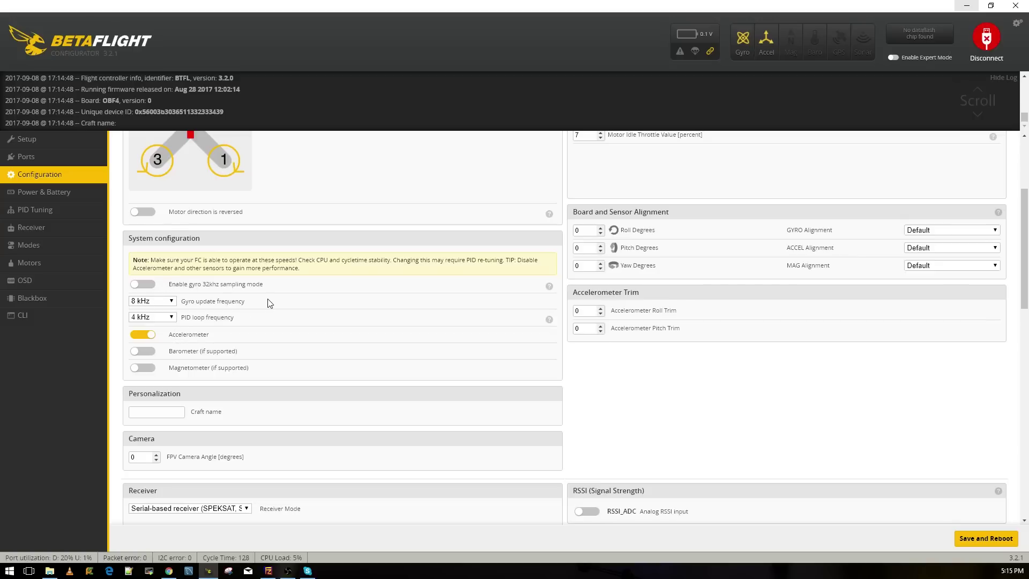
Review the craft name field and the available serial receiver providers
{"action": "scroll", "coordinate": [271, 313], "scroll_direction": "down", "scroll_amount": 3}
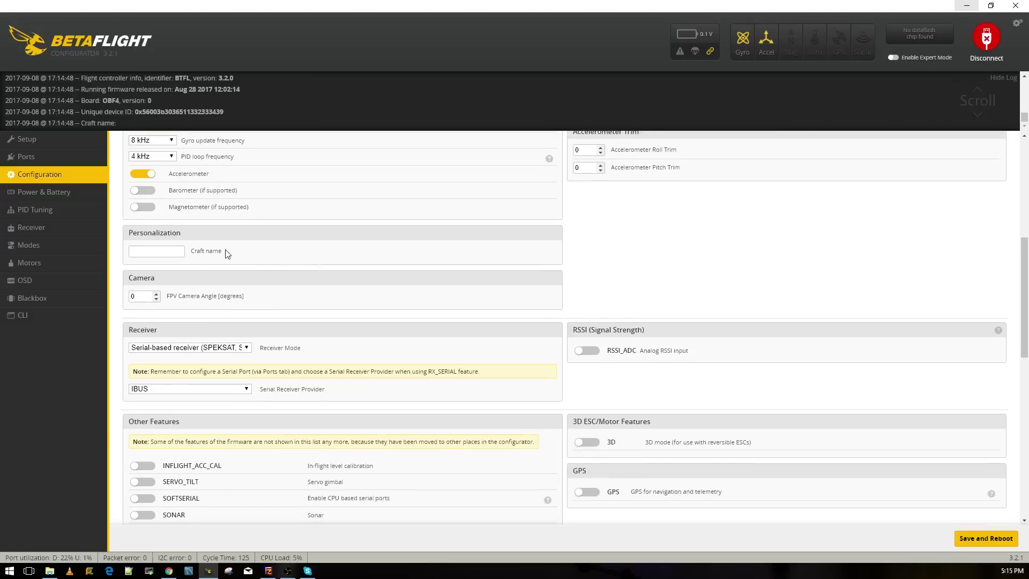
{"action": "left_click", "coordinate": [151, 250]}
{"action": "scroll", "coordinate": [325, 350], "scroll_direction": "down", "scroll_amount": 1}
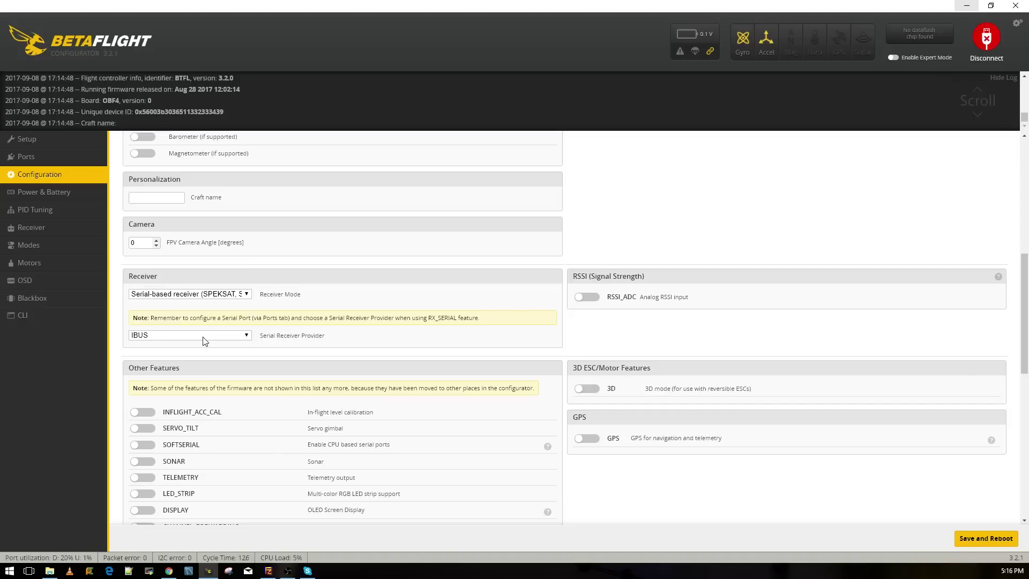
{"action": "left_click", "coordinate": [161, 335]}
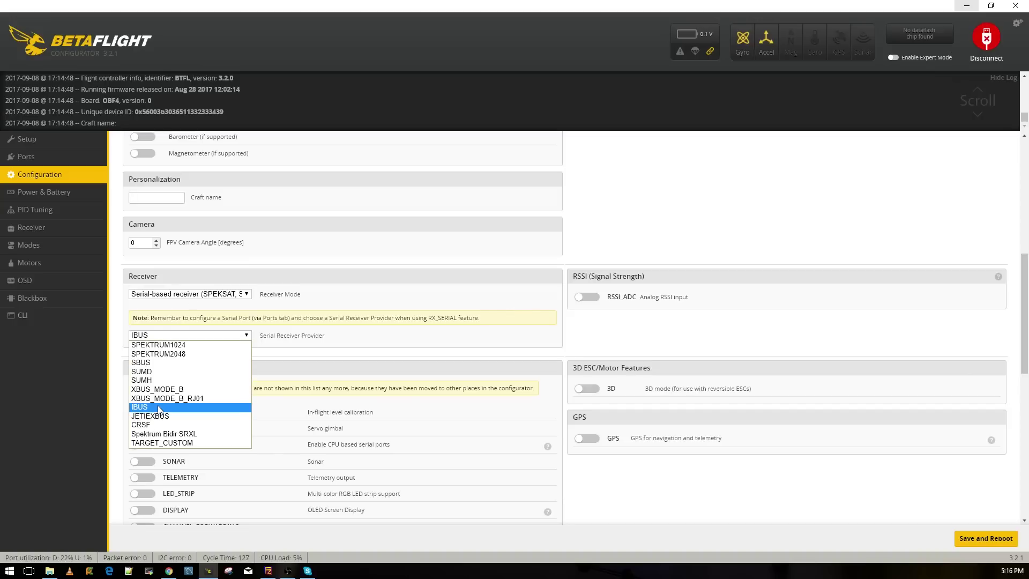
{"action": "left_click", "coordinate": [343, 307]}
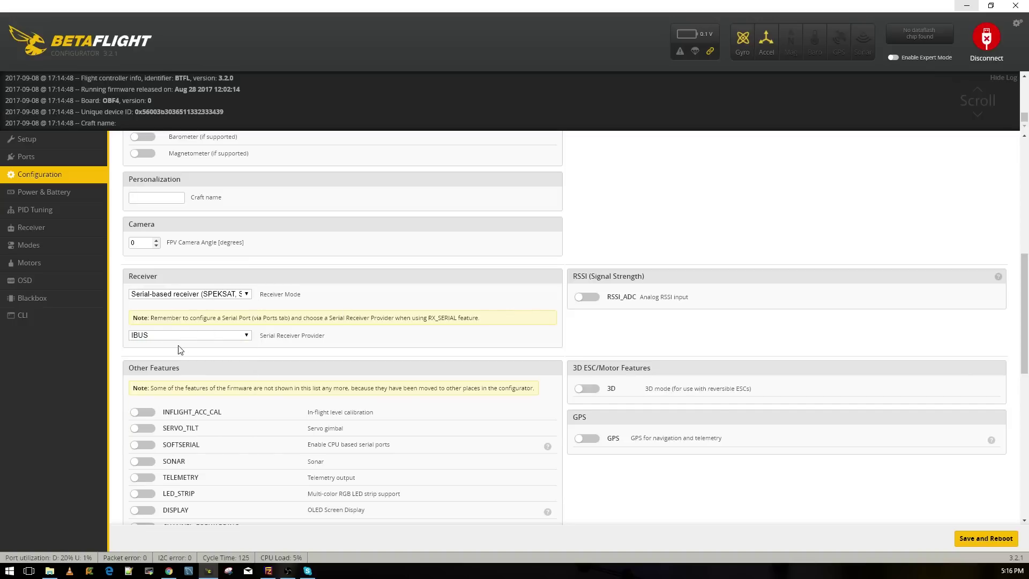
Try PPM RX input as the receiver mode, and return to the serial-based receiver with IBUS as provider
{"action": "left_click", "coordinate": [216, 294]}
{"action": "left_click", "coordinate": [179, 309]}
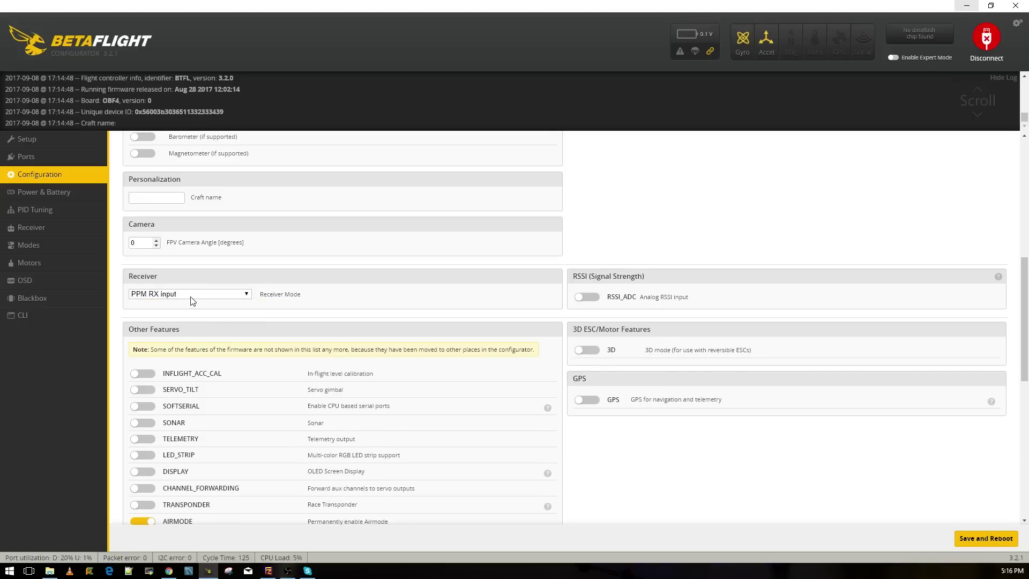
{"action": "left_click", "coordinate": [191, 296]}
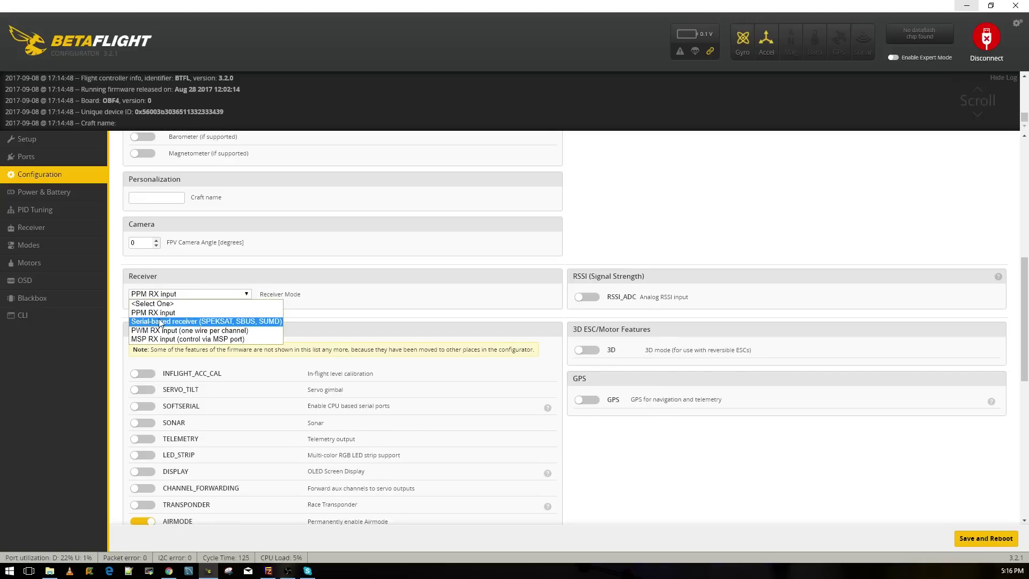
{"action": "left_click", "coordinate": [186, 322]}
{"action": "left_click", "coordinate": [177, 336]}
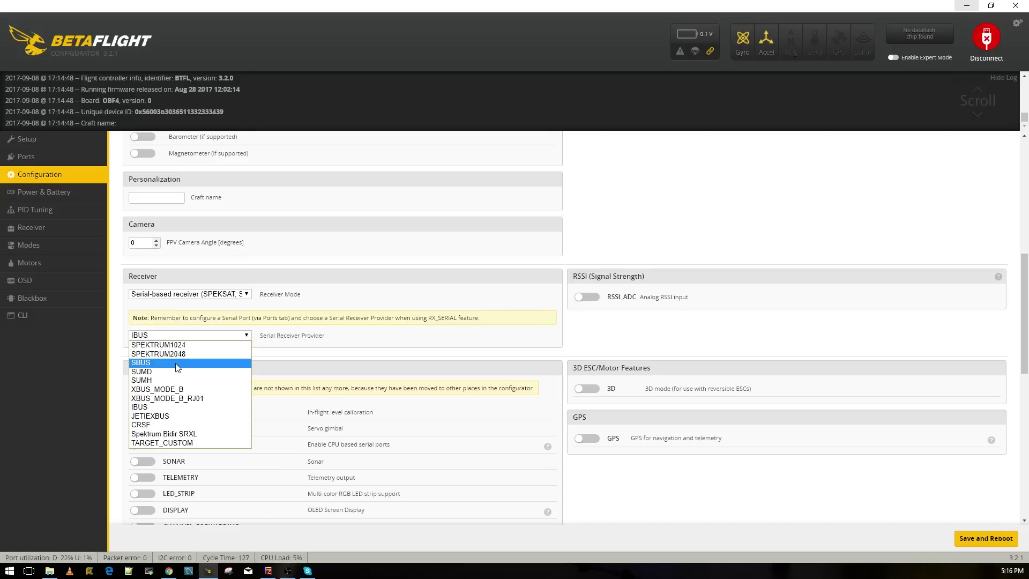
{"action": "left_click", "coordinate": [160, 406]}
Look over the other features, save the configuration with a reboot and reconnect to the flight controller
{"action": "scroll", "coordinate": [670, 420], "scroll_direction": "down", "scroll_amount": 4}
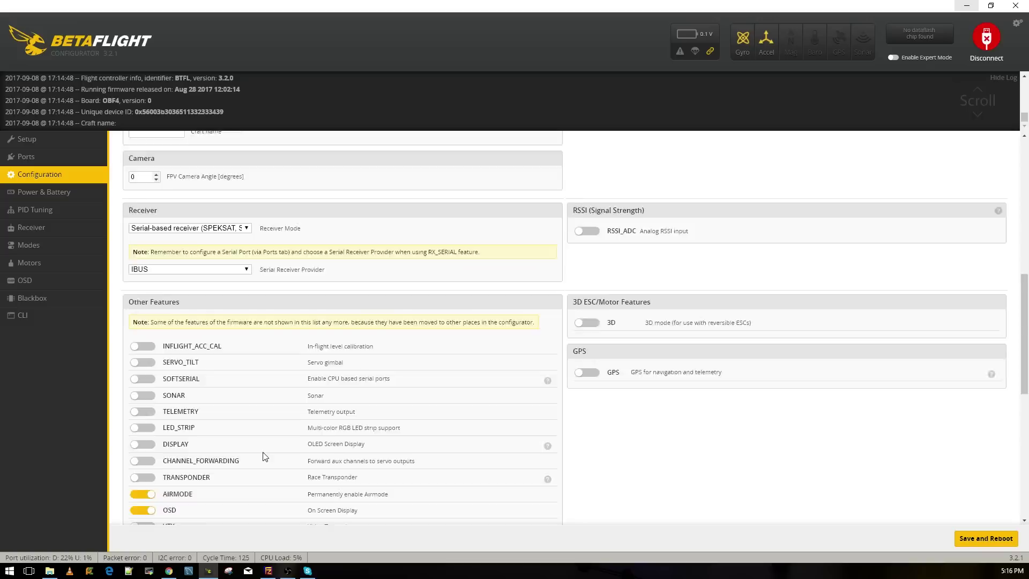
{"action": "scroll", "coordinate": [777, 509], "scroll_direction": "up", "scroll_amount": 2}
{"action": "left_click", "coordinate": [965, 541]}
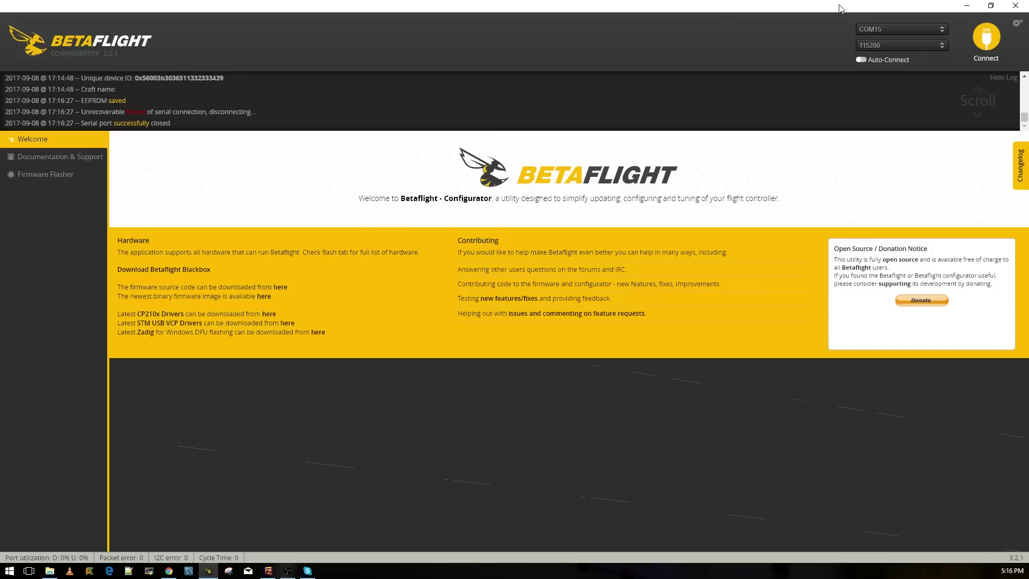
{"action": "left_click", "coordinate": [985, 37]}
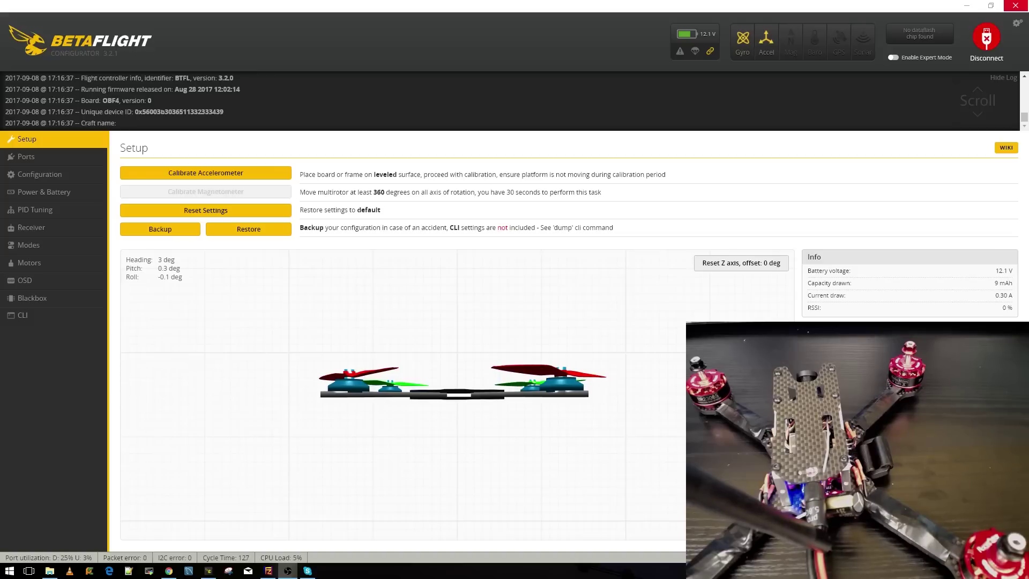
Recheck the serial receiver provider and the motor settings in the configuration
{"action": "left_click", "coordinate": [77, 177]}
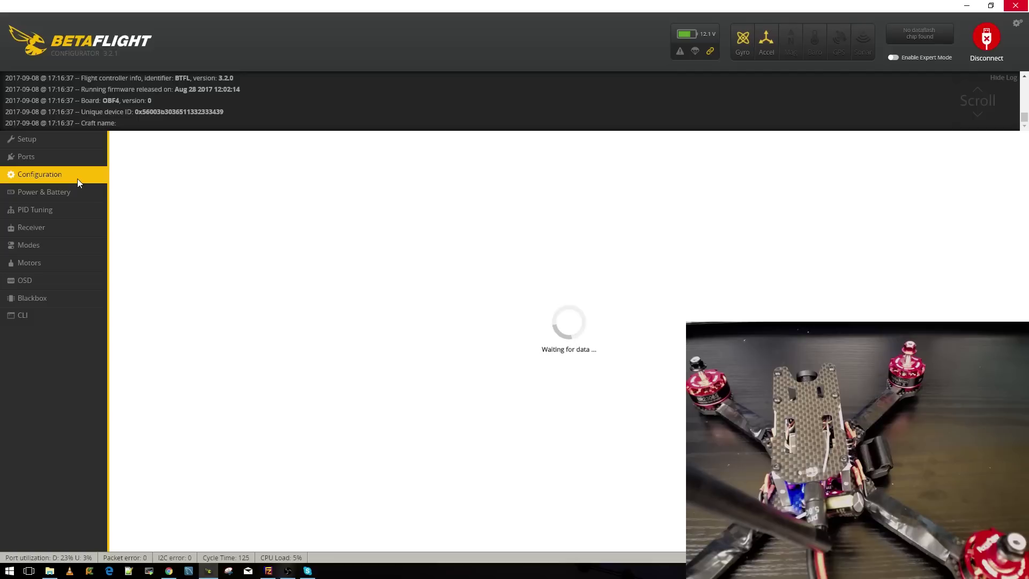
{"action": "scroll", "coordinate": [150, 396], "scroll_direction": "down", "scroll_amount": 4}
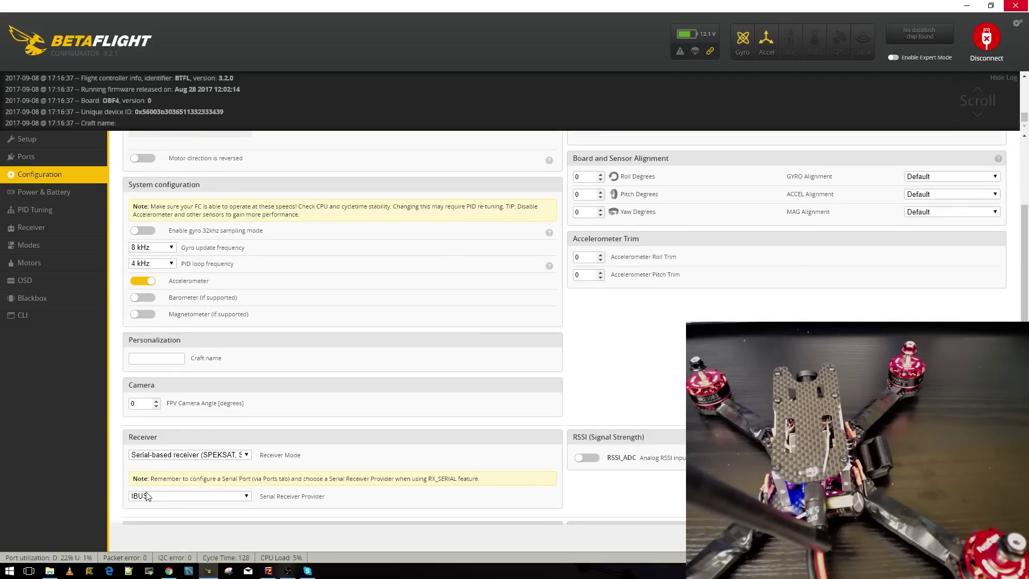
{"action": "scroll", "coordinate": [131, 348], "scroll_direction": "up", "scroll_amount": 3}
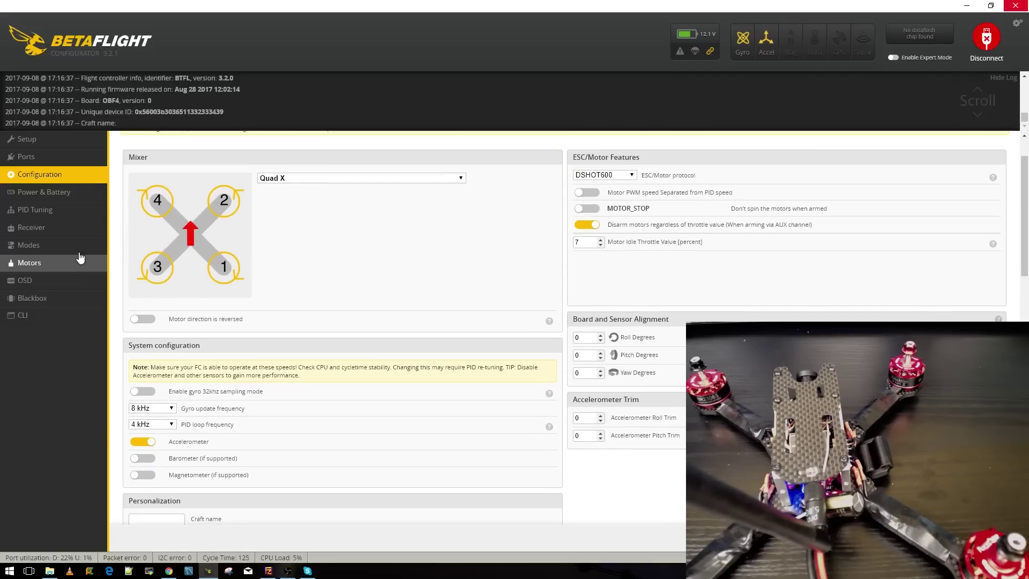
Move Serial Rx from UART6 to UART1, and check the receiver channels after saving and reconnecting
{"action": "left_click", "coordinate": [38, 158]}
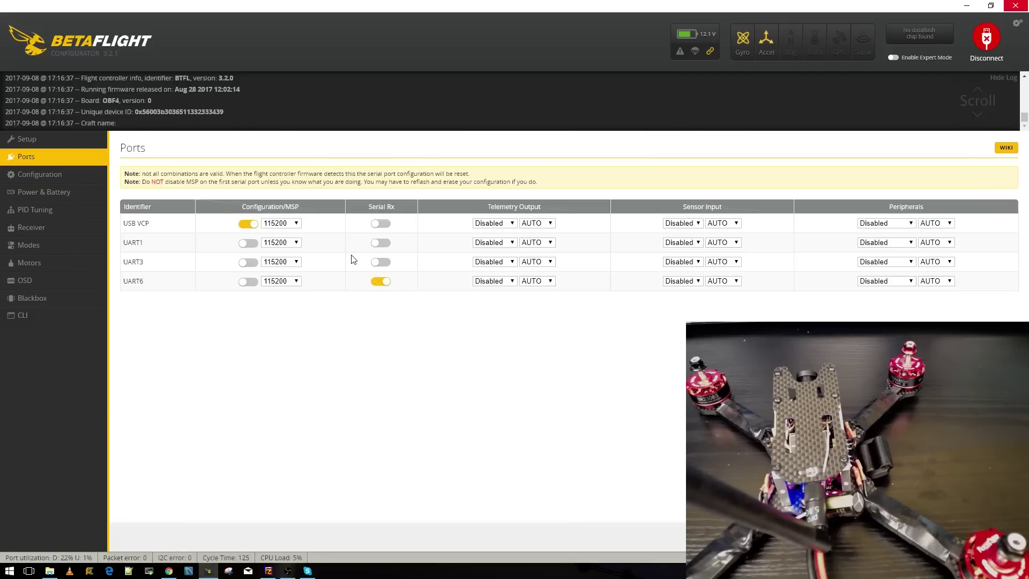
{"action": "left_click", "coordinate": [382, 242]}
{"action": "left_click", "coordinate": [380, 282]}
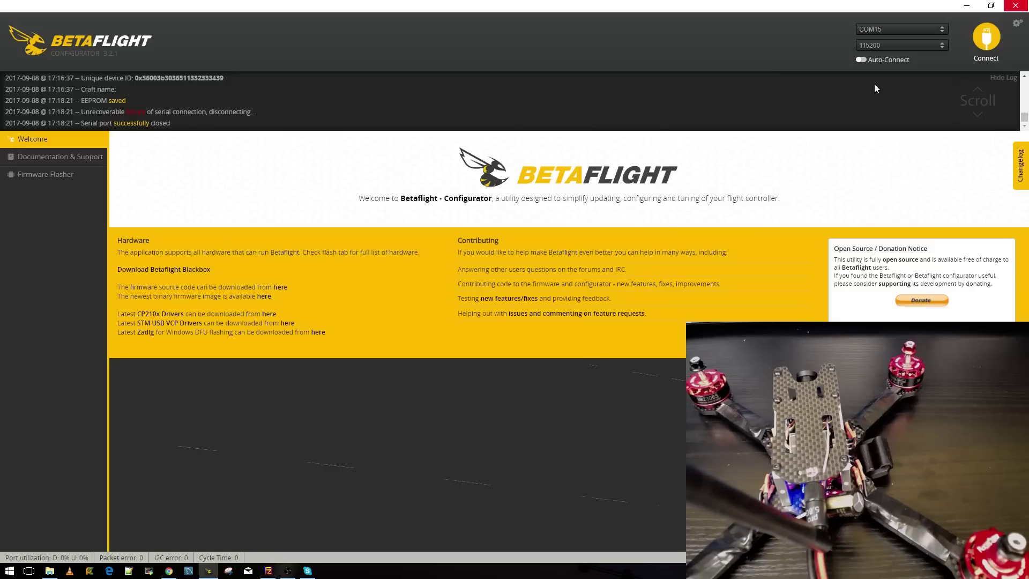
{"action": "left_click", "coordinate": [986, 37]}
{"action": "left_click", "coordinate": [69, 227]}
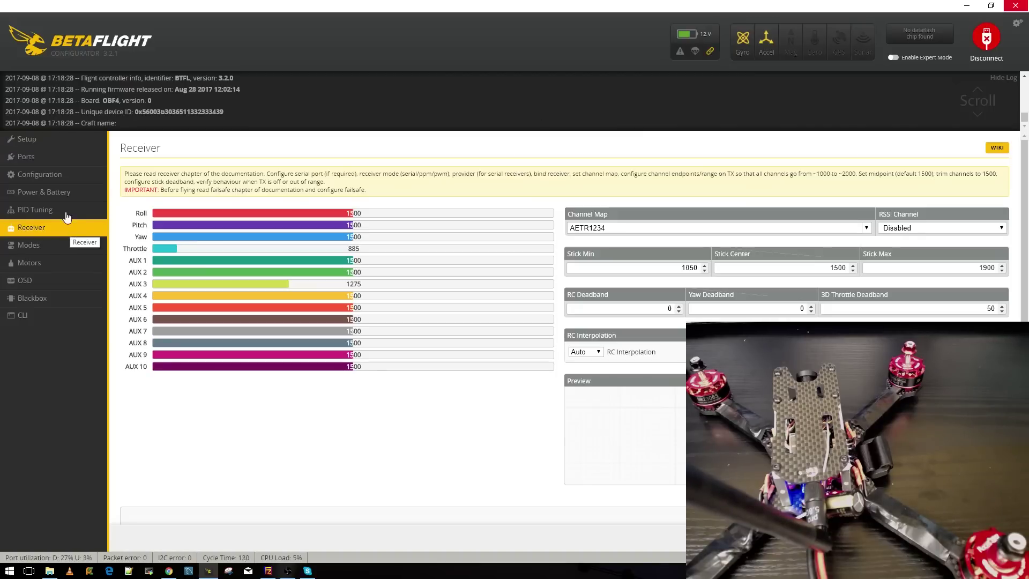
Move Serial Rx from UART1 to UART3, and check the receiver channels after saving and reconnecting
{"action": "left_click", "coordinate": [70, 158]}
{"action": "left_click", "coordinate": [380, 243]}
{"action": "left_click", "coordinate": [382, 262]}
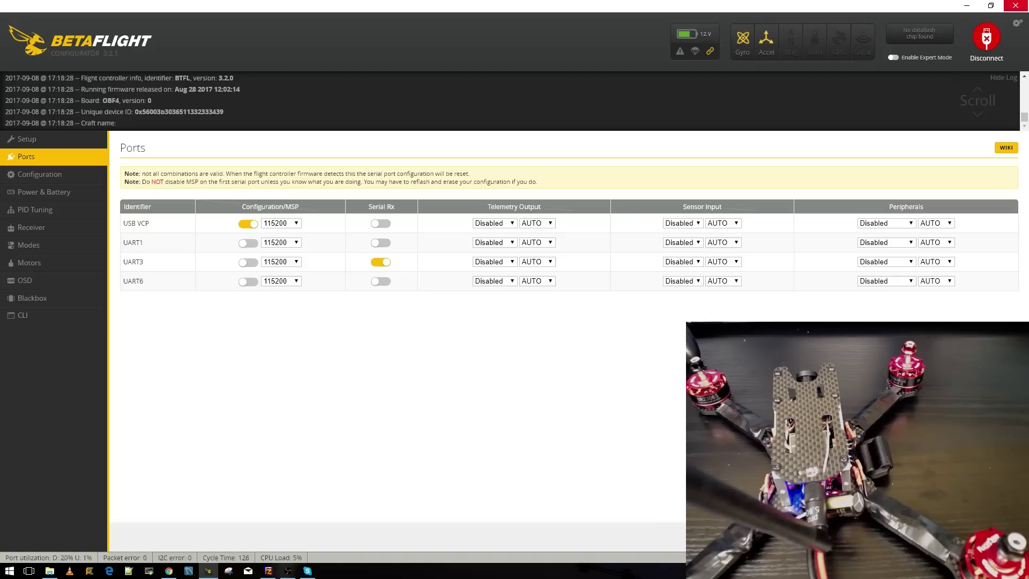
{"action": "left_click", "coordinate": [980, 537]}
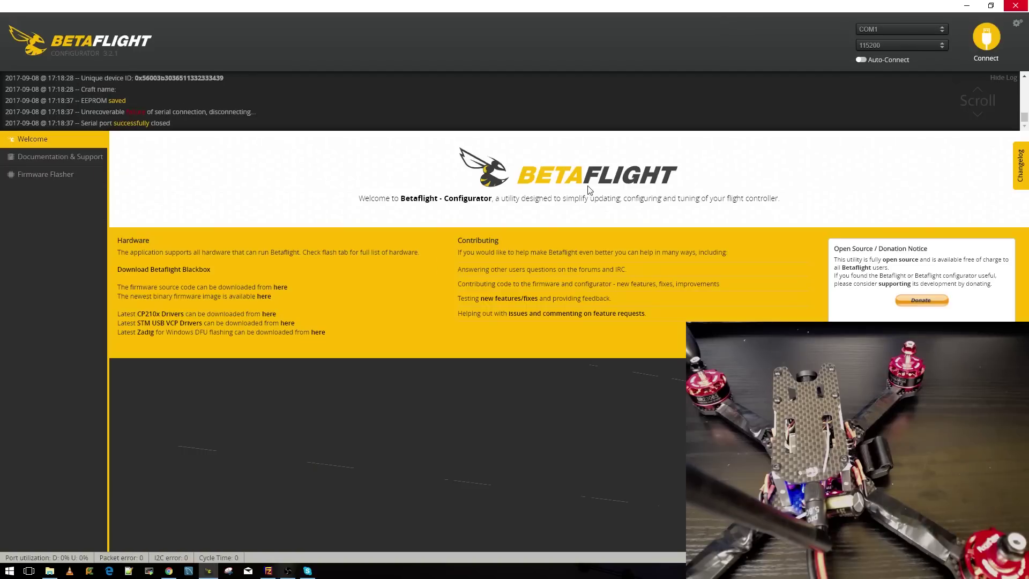
{"action": "left_click", "coordinate": [984, 38]}
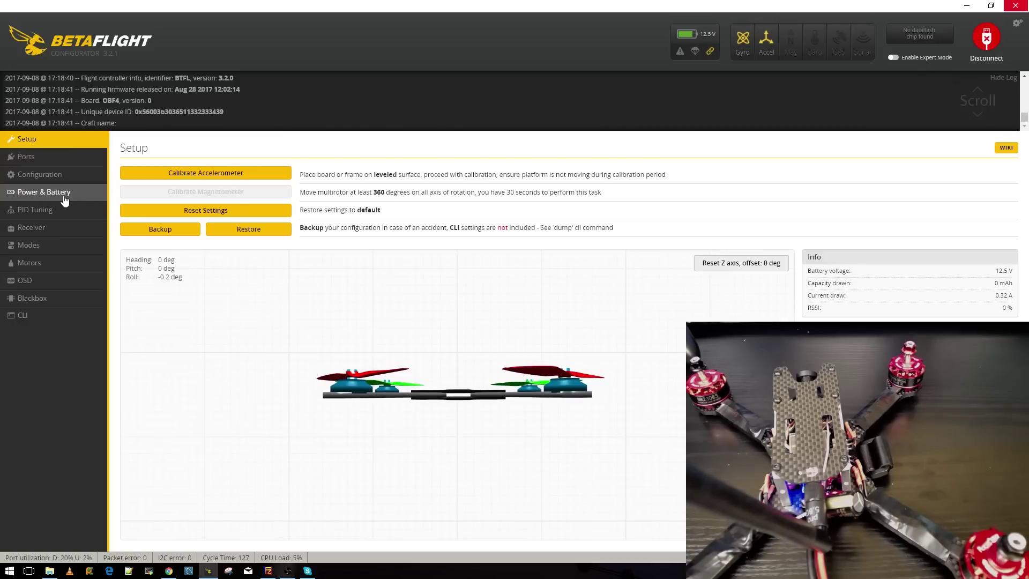
{"action": "left_click", "coordinate": [58, 230]}
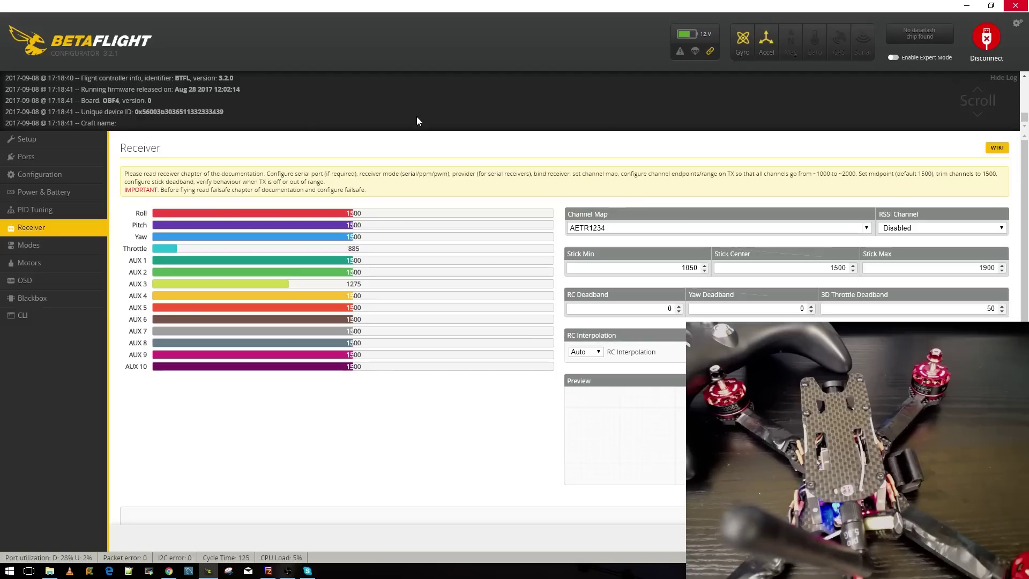
Move Serial Rx from UART3 to UART6, and check the receiver channels after saving and reconnecting
{"action": "left_click", "coordinate": [52, 156]}
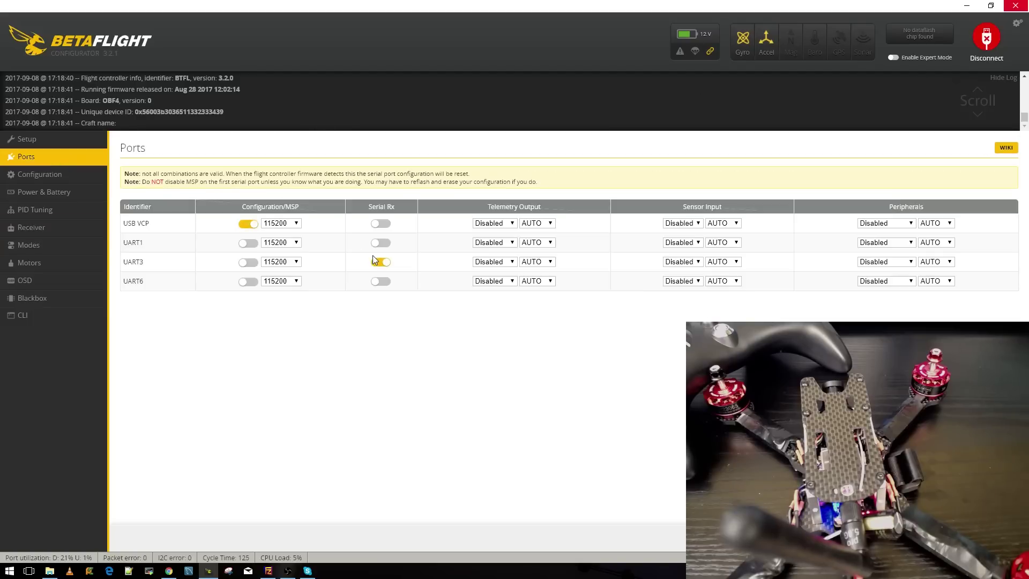
{"action": "left_click", "coordinate": [380, 280]}
{"action": "left_click", "coordinate": [986, 537]}
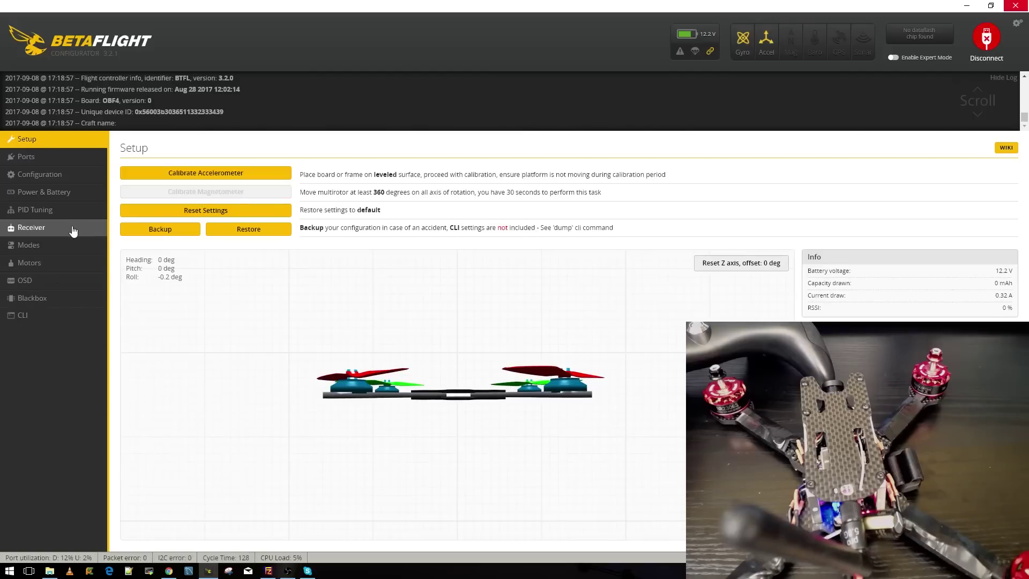
{"action": "left_click", "coordinate": [73, 228]}
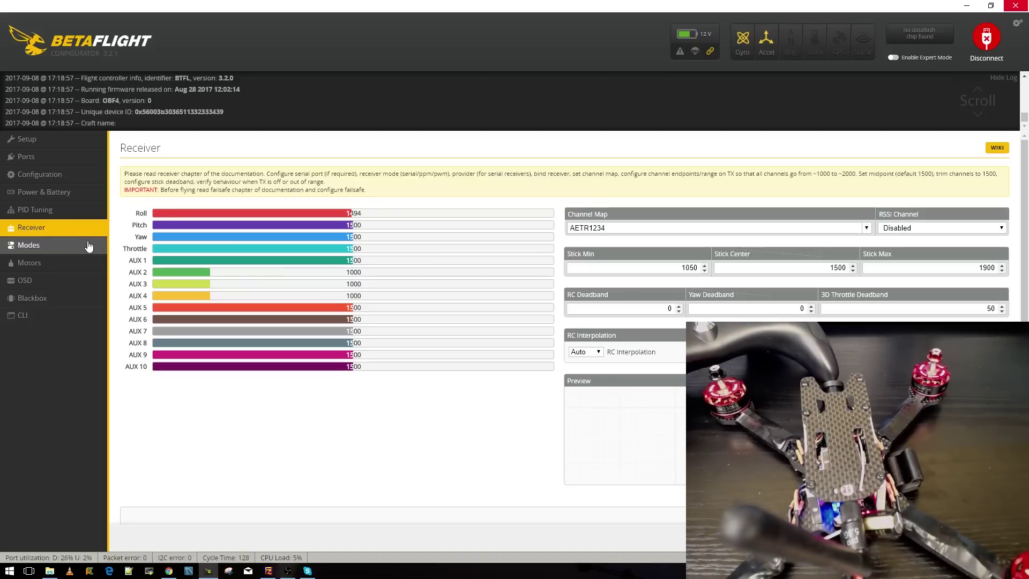
Switch the ARM mode's channel to AUX 1, and remove the existing ARM and ANGLE ranges
{"action": "left_click", "coordinate": [51, 249]}
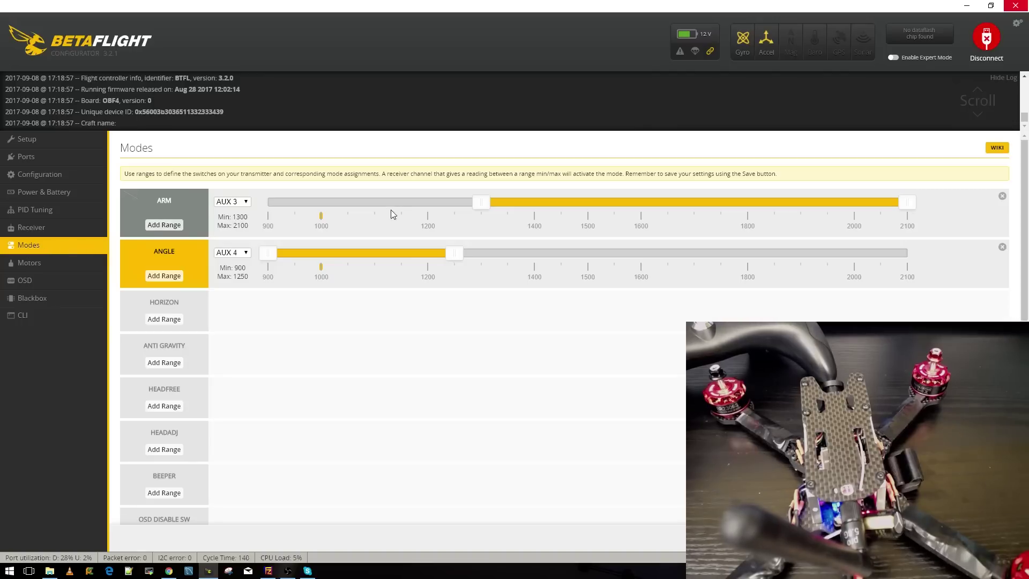
{"action": "left_click", "coordinate": [240, 202]}
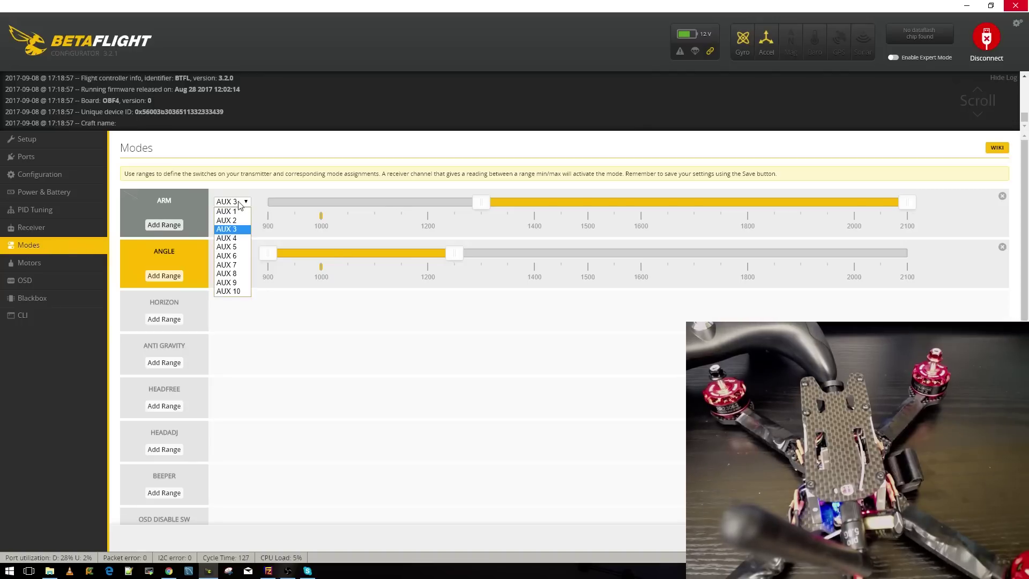
{"action": "left_click", "coordinate": [238, 217]}
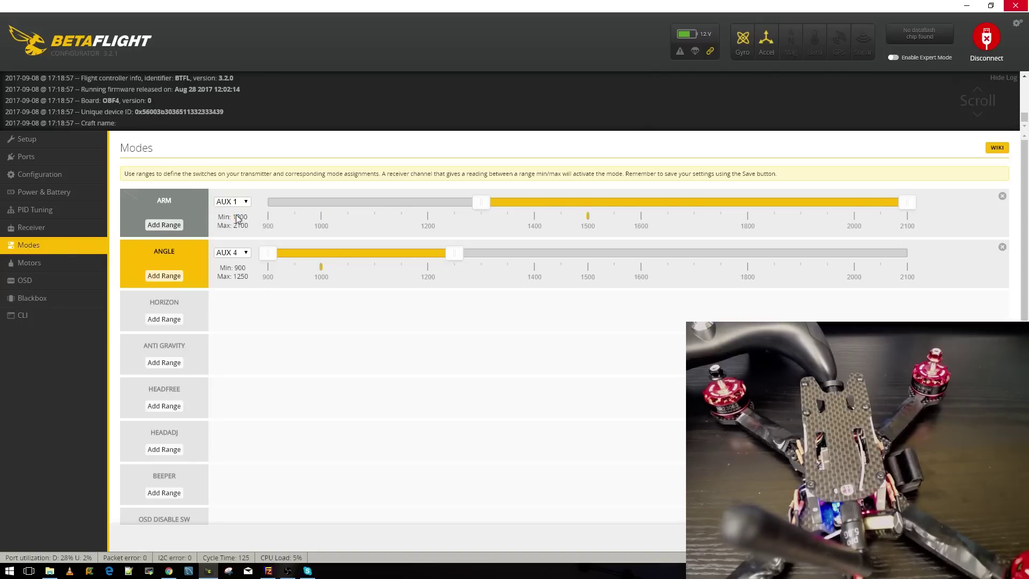
{"action": "left_click", "coordinate": [240, 258]}
{"action": "left_click", "coordinate": [240, 257]}
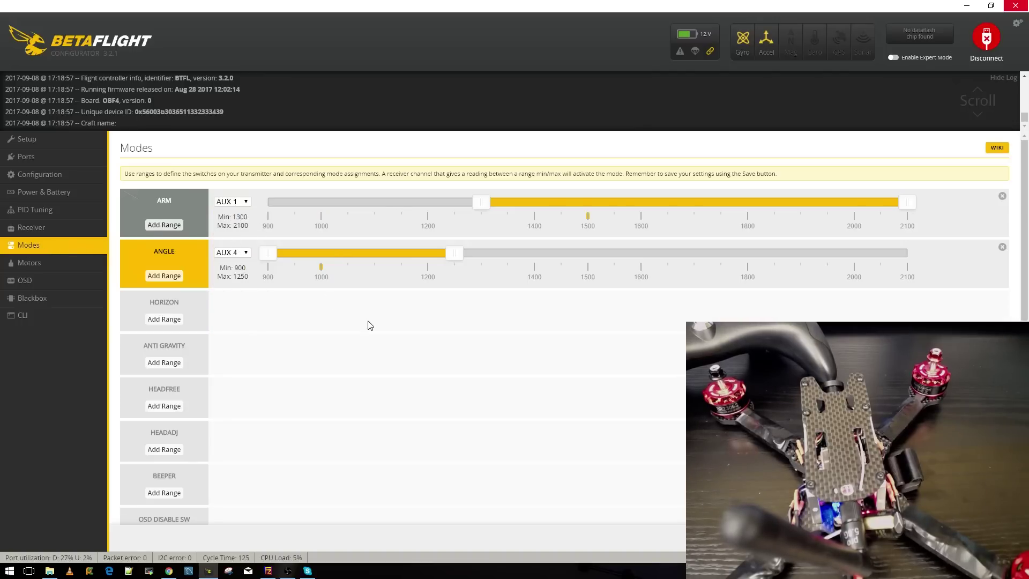
{"action": "left_click", "coordinate": [1002, 248]}
{"action": "left_click", "coordinate": [1002, 197]}
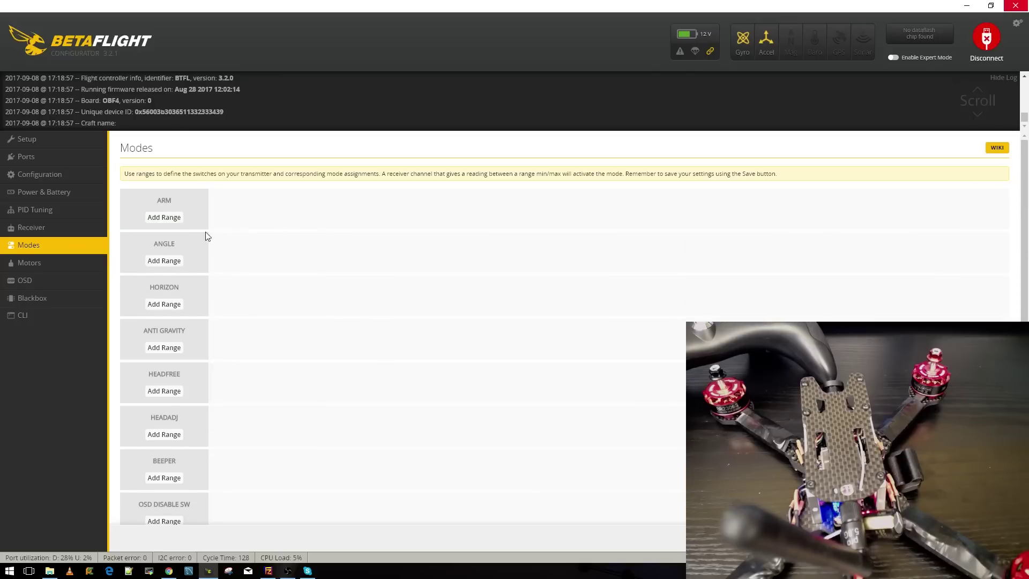
Add an ARM range from 1600 to 2100 and assign it to AUX 3 after trying AUX 2
{"action": "left_click", "coordinate": [155, 218]}
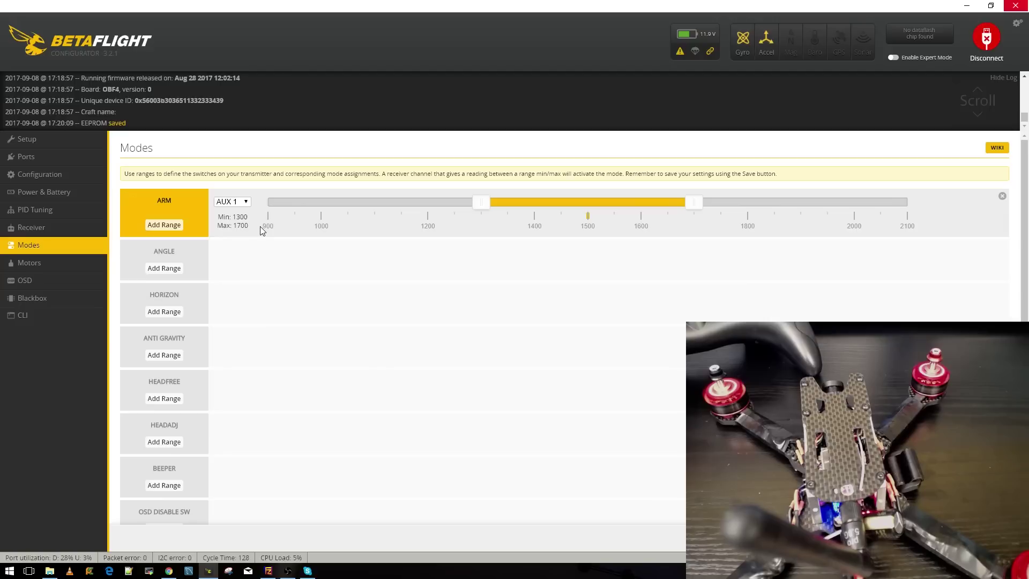
{"action": "left_click_drag", "start_coordinate": [697, 202], "coordinate": [906, 202]}
{"action": "left_click_drag", "start_coordinate": [474, 205], "coordinate": [640, 202]}
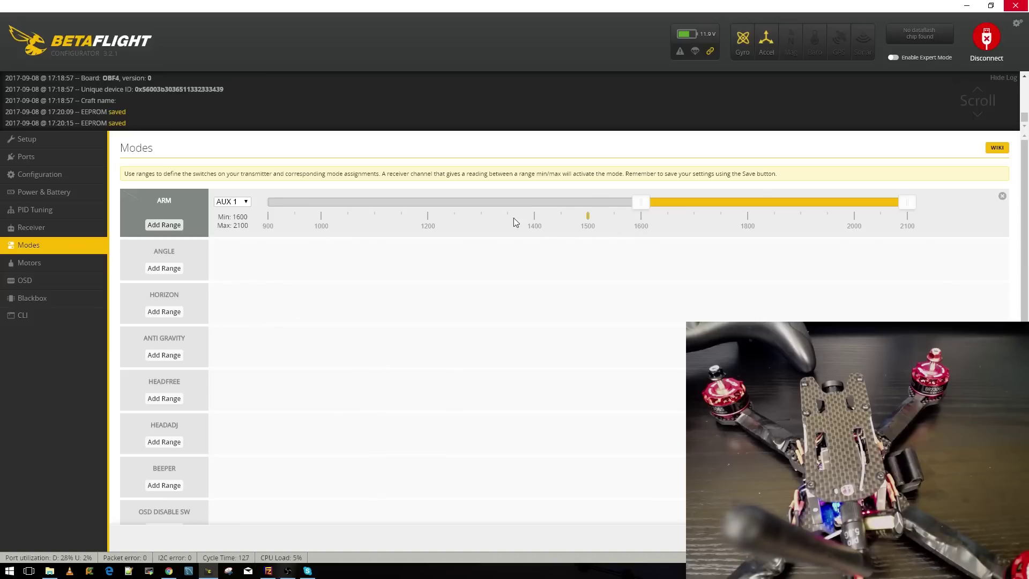
{"action": "left_click", "coordinate": [246, 201]}
{"action": "left_click", "coordinate": [239, 218]}
{"action": "left_click", "coordinate": [241, 203]}
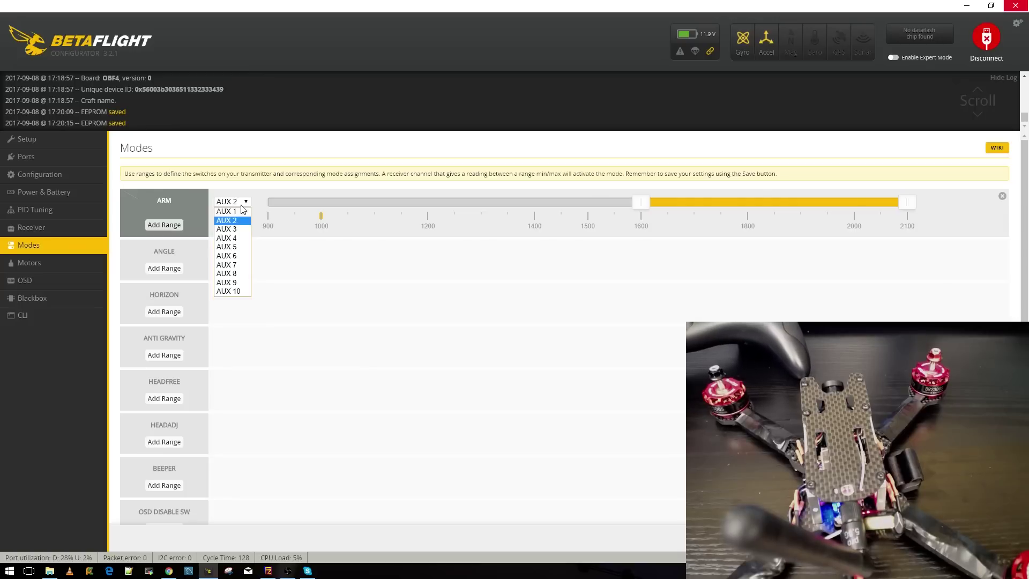
{"action": "left_click", "coordinate": [232, 229]}
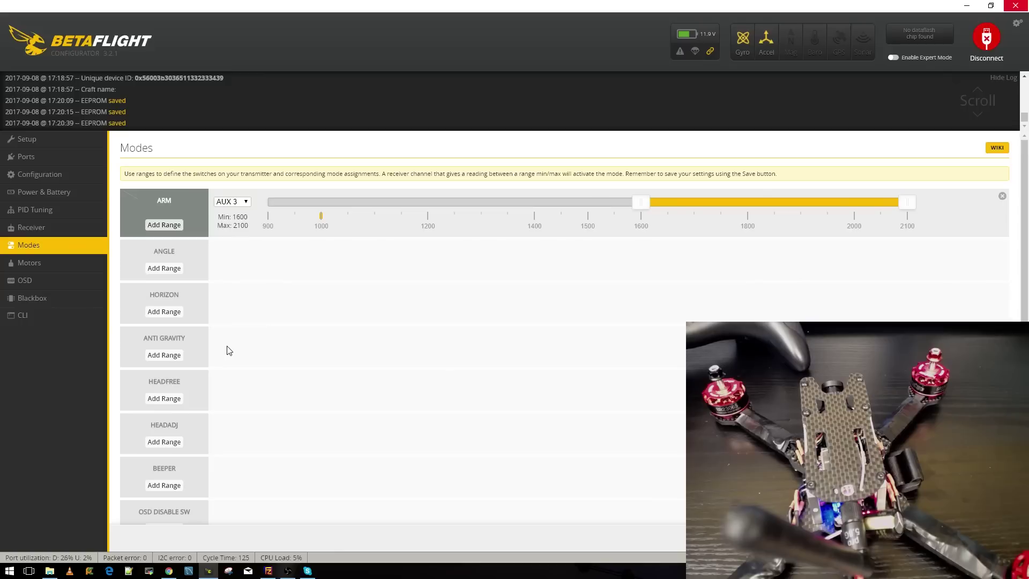
Add an ANGLE range from 900 to 1250 on AUX 4, look through the remaining modes and save
{"action": "left_click", "coordinate": [164, 268]}
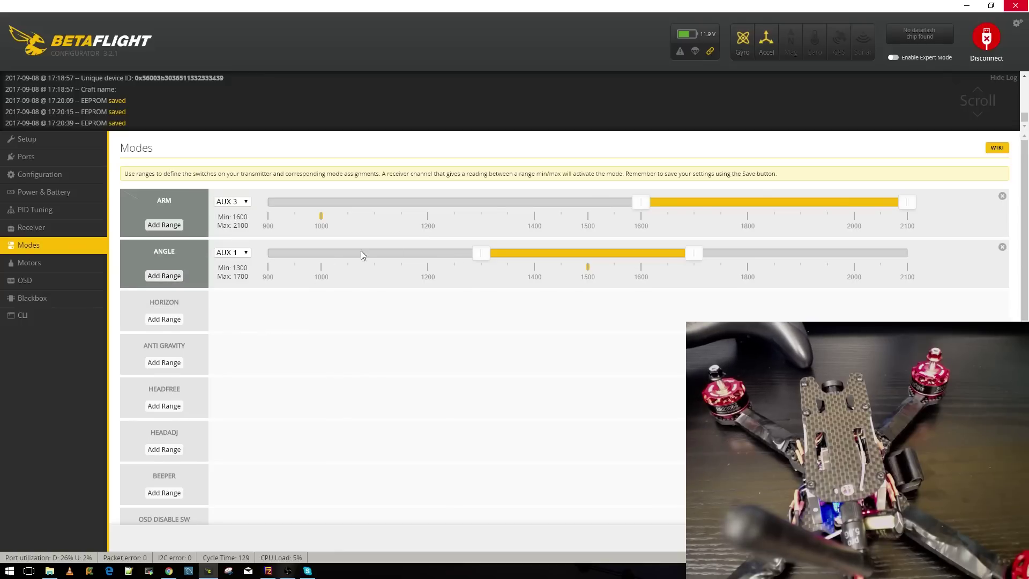
{"action": "left_click_drag", "start_coordinate": [361, 254], "coordinate": [265, 253]}
{"action": "left_click_drag", "start_coordinate": [692, 254], "coordinate": [472, 254]}
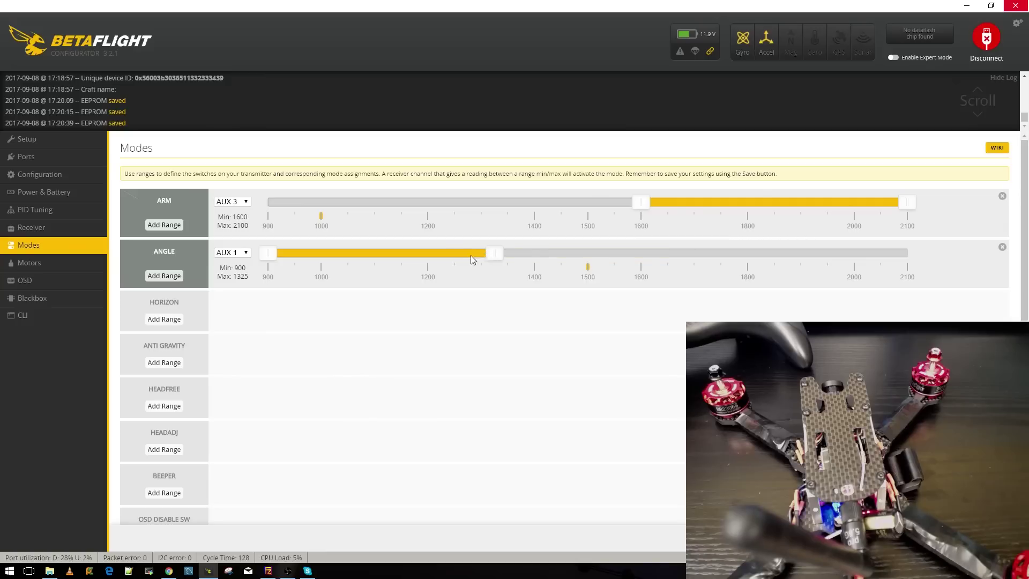
{"action": "left_click", "coordinate": [237, 253]}
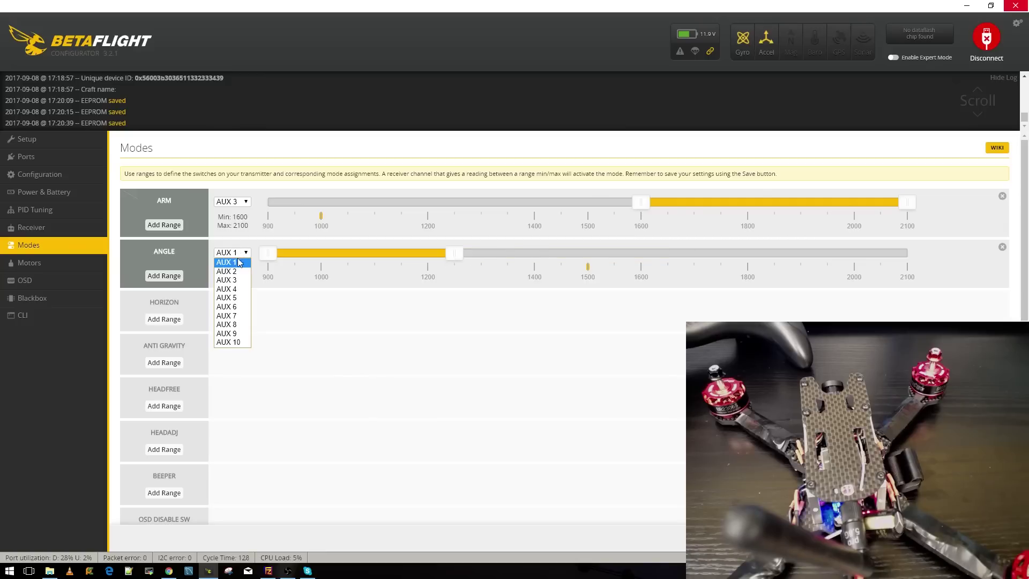
{"action": "left_click", "coordinate": [243, 290]}
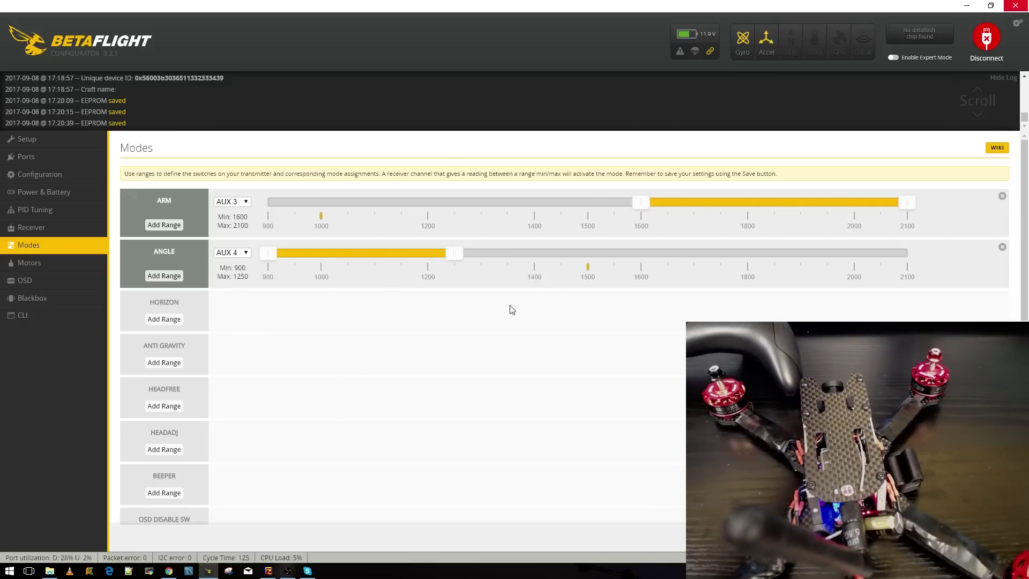
{"action": "scroll", "coordinate": [370, 404], "scroll_direction": "down", "scroll_amount": 10}
{"action": "scroll", "coordinate": [249, 349], "scroll_direction": "up", "scroll_amount": 10}
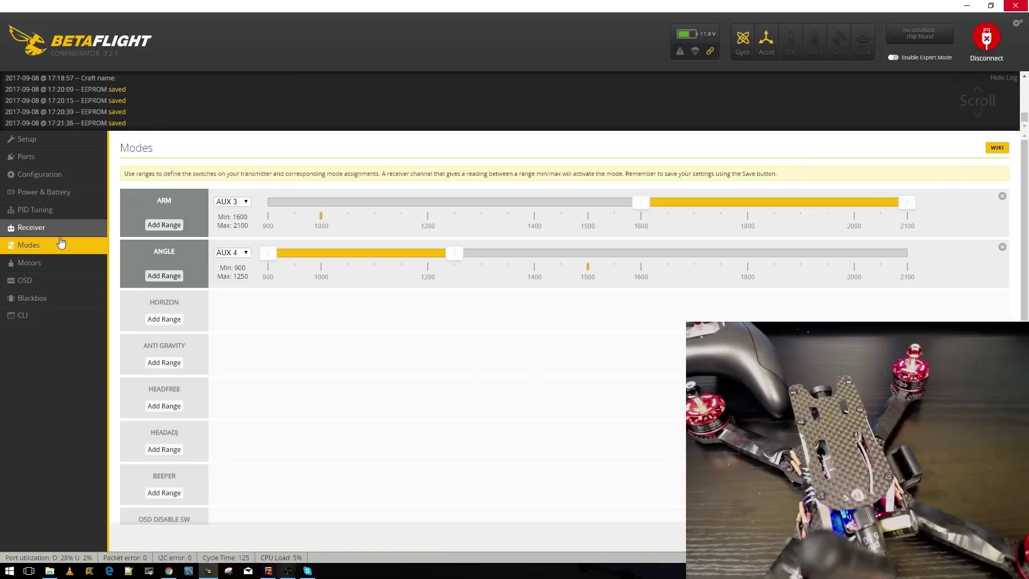
Enable motor test mode and briefly spin motors 1 to 4 one after another to check their order and direction
{"action": "left_click", "coordinate": [61, 268]}
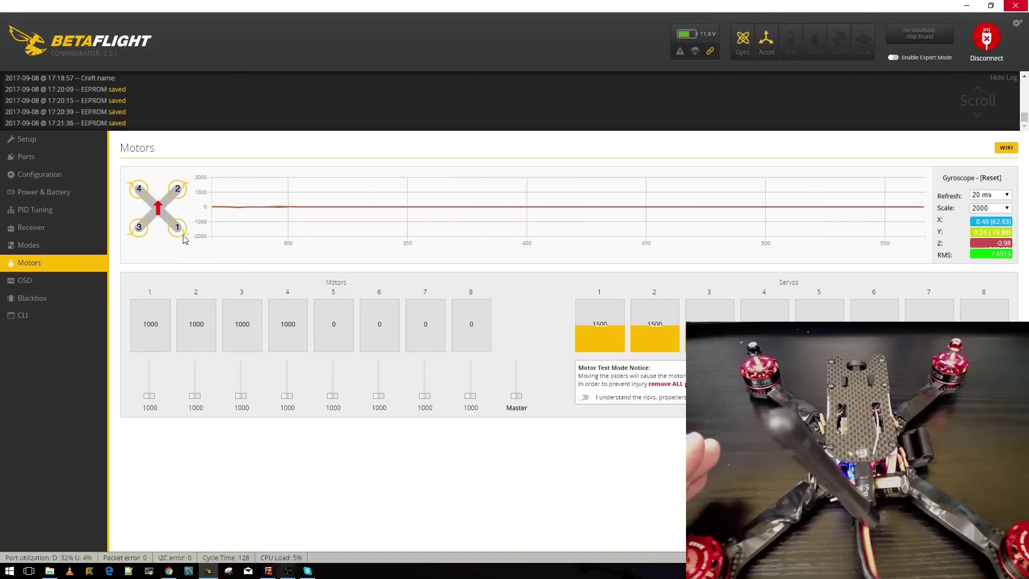
{"action": "left_click", "coordinate": [583, 397]}
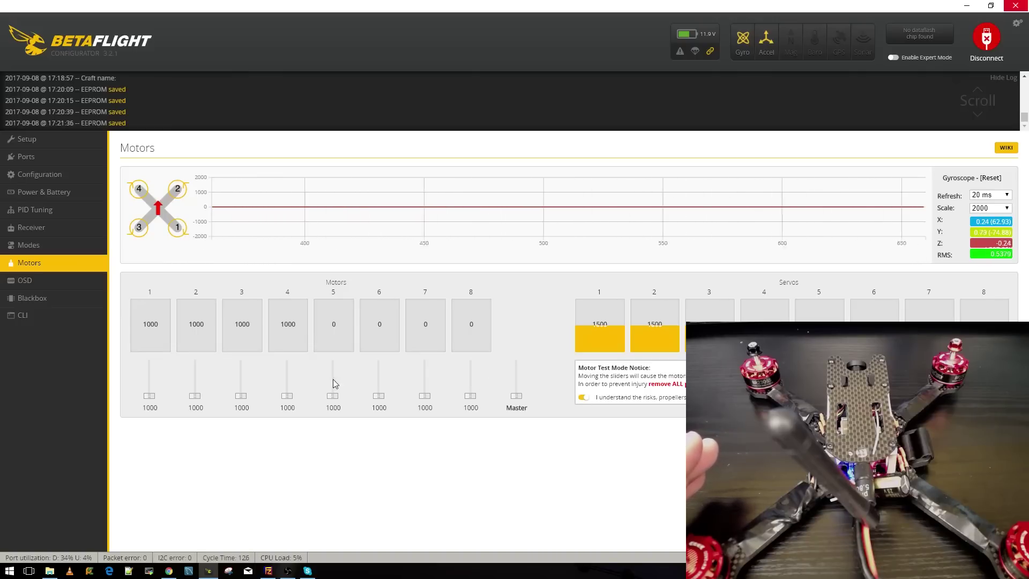
{"action": "left_click_drag", "start_coordinate": [149, 396], "coordinate": [146, 399]}
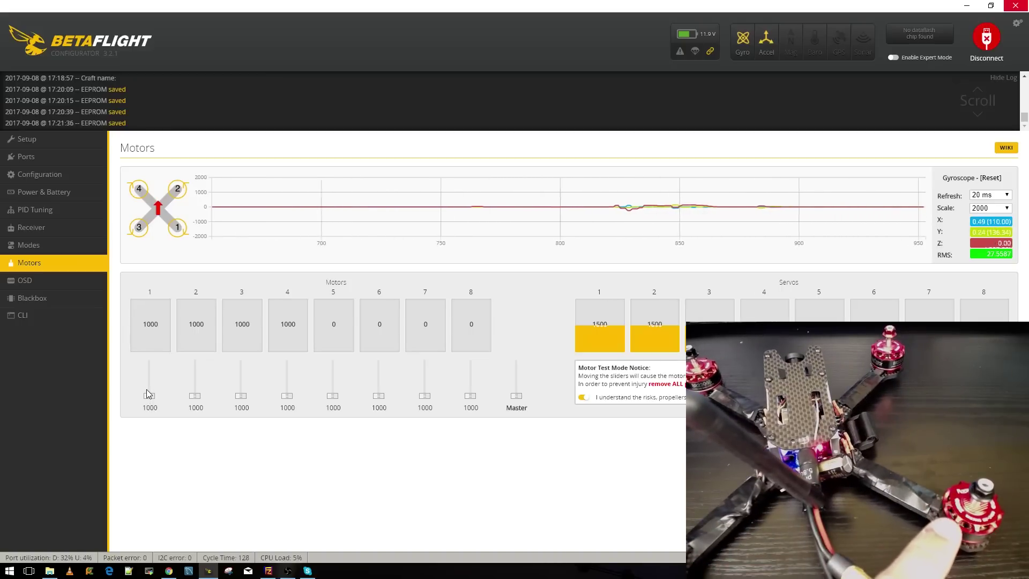
{"action": "left_click_drag", "start_coordinate": [148, 391], "coordinate": [149, 406]}
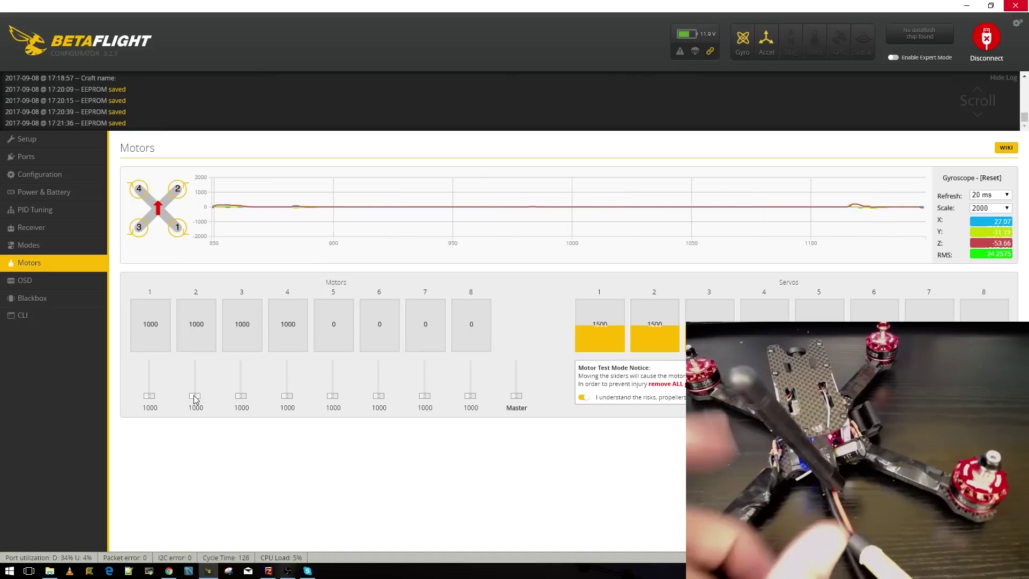
{"action": "left_click_drag", "start_coordinate": [192, 395], "coordinate": [194, 407]}
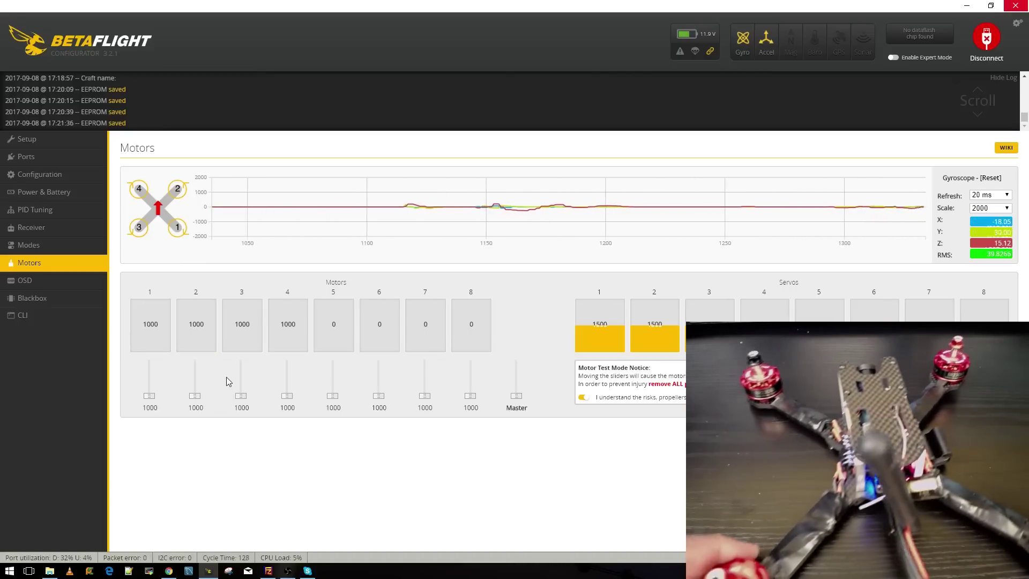
{"action": "left_click_drag", "start_coordinate": [240, 395], "coordinate": [242, 392]}
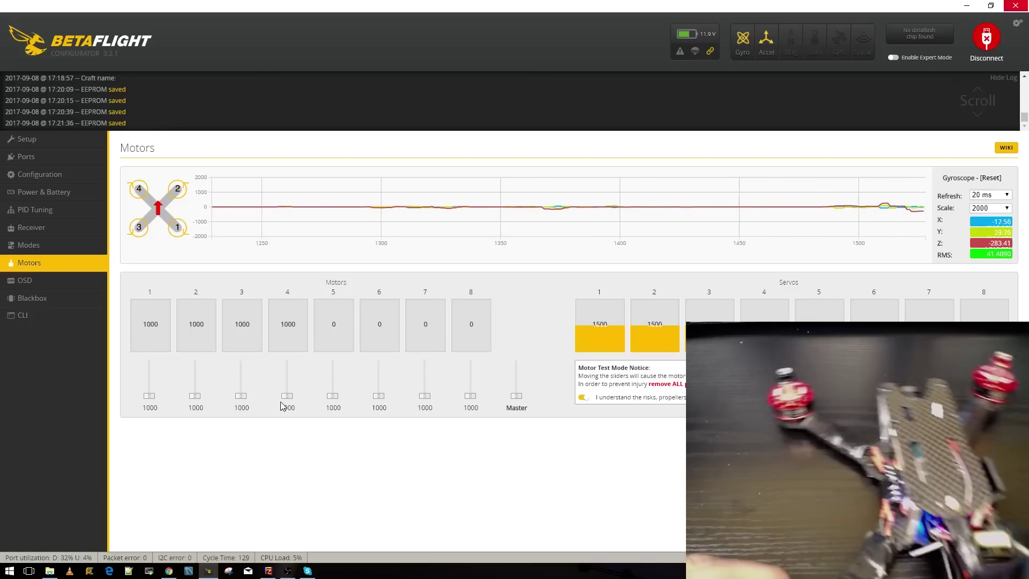
{"action": "left_click_drag", "start_coordinate": [287, 397], "coordinate": [289, 407]}
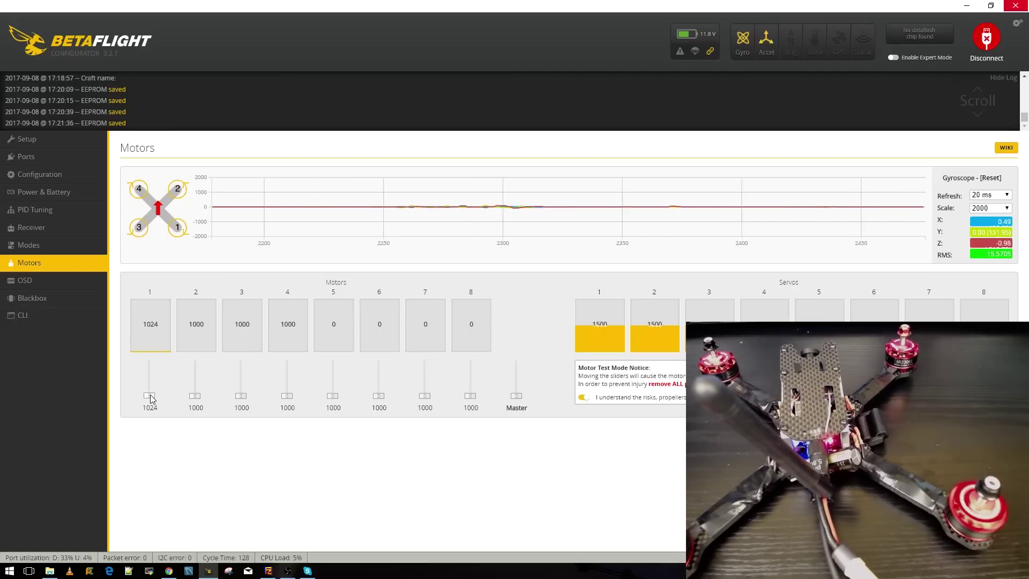
Spin motors 1 and 2 again at low throttle, stop them and turn motor test mode off
{"action": "left_click_drag", "start_coordinate": [153, 397], "coordinate": [153, 401]}
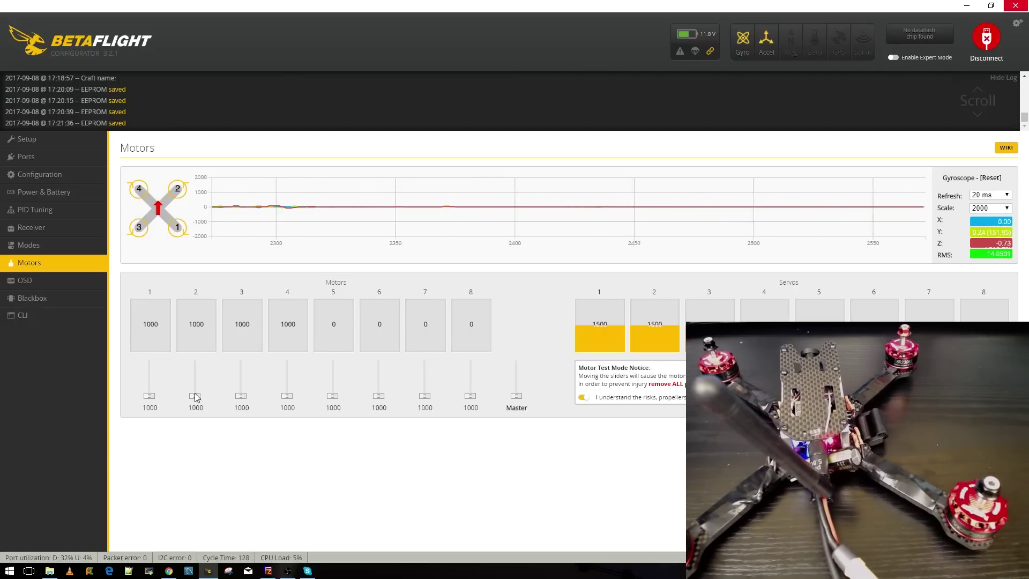
{"action": "left_click_drag", "start_coordinate": [196, 396], "coordinate": [201, 393]}
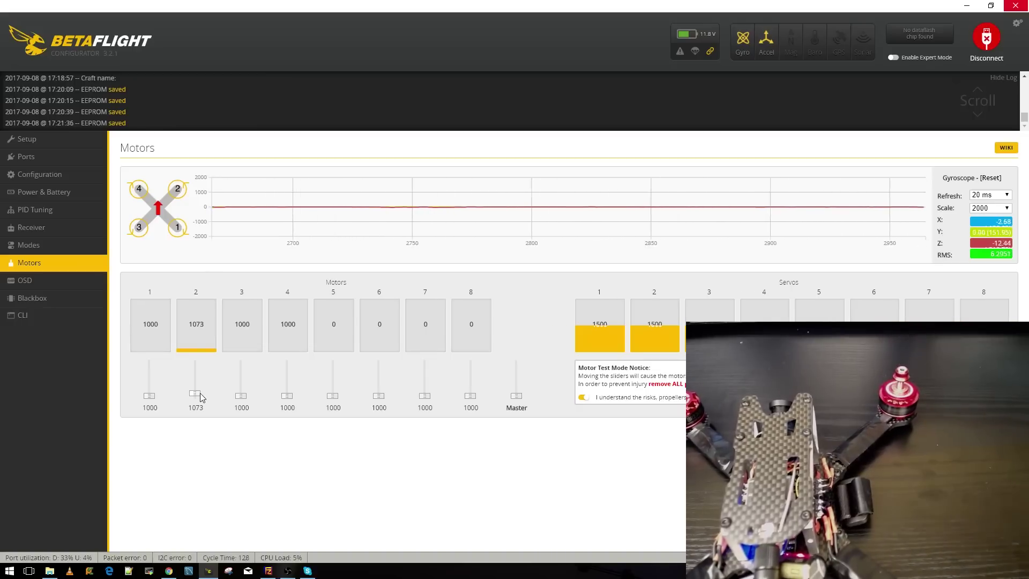
{"action": "left_click_drag", "start_coordinate": [200, 393], "coordinate": [203, 417]}
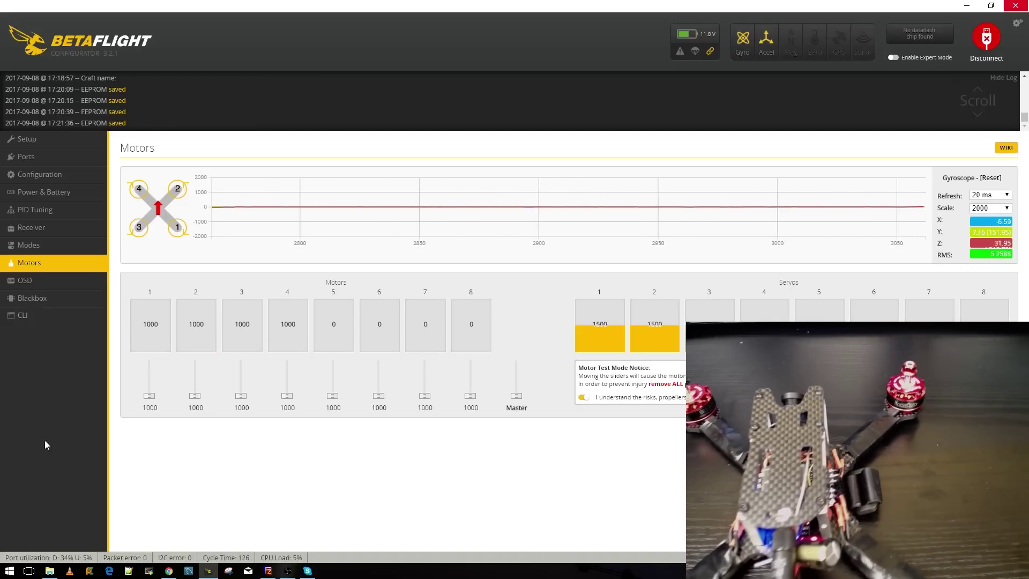
{"action": "left_click", "coordinate": [583, 398]}
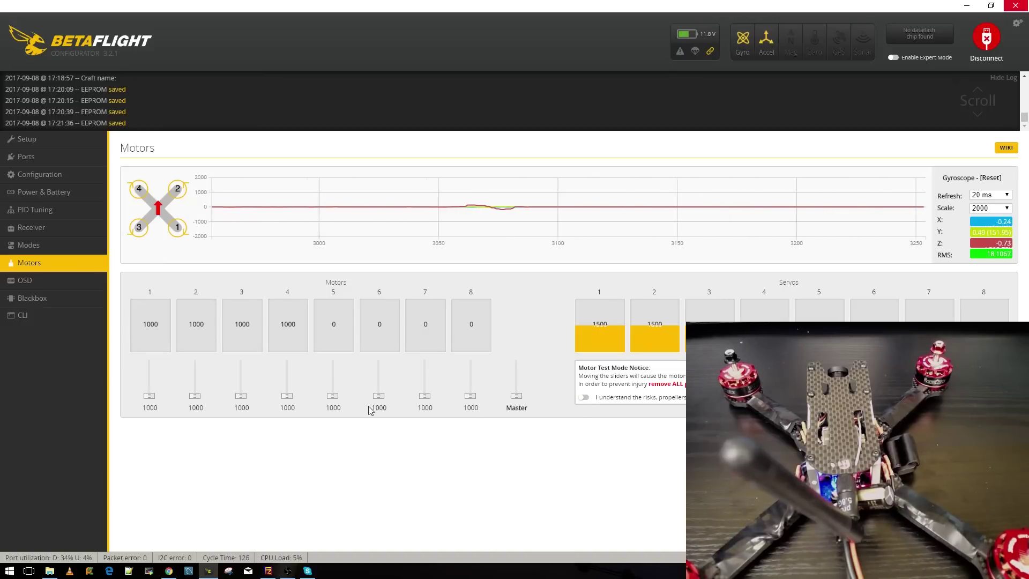
Set the shared roll and pitch RC Rate to 1.04 in the PID tuning settings
{"action": "left_click", "coordinate": [56, 283]}
{"action": "left_click", "coordinate": [63, 227]}
{"action": "left_click", "coordinate": [69, 214]}
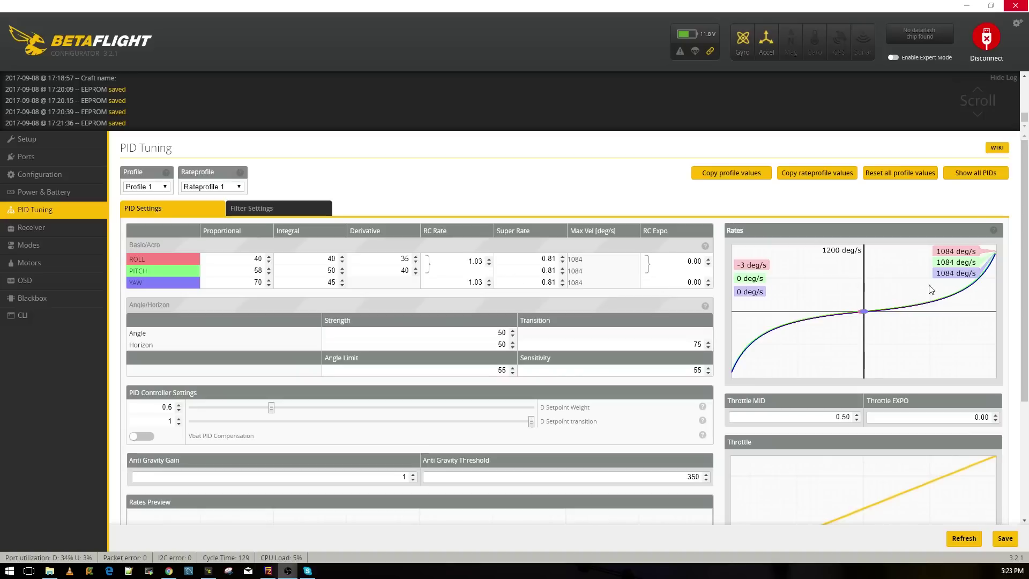
{"action": "left_click", "coordinate": [488, 260]}
{"action": "left_click", "coordinate": [488, 264]}
{"action": "left_click", "coordinate": [488, 263]}
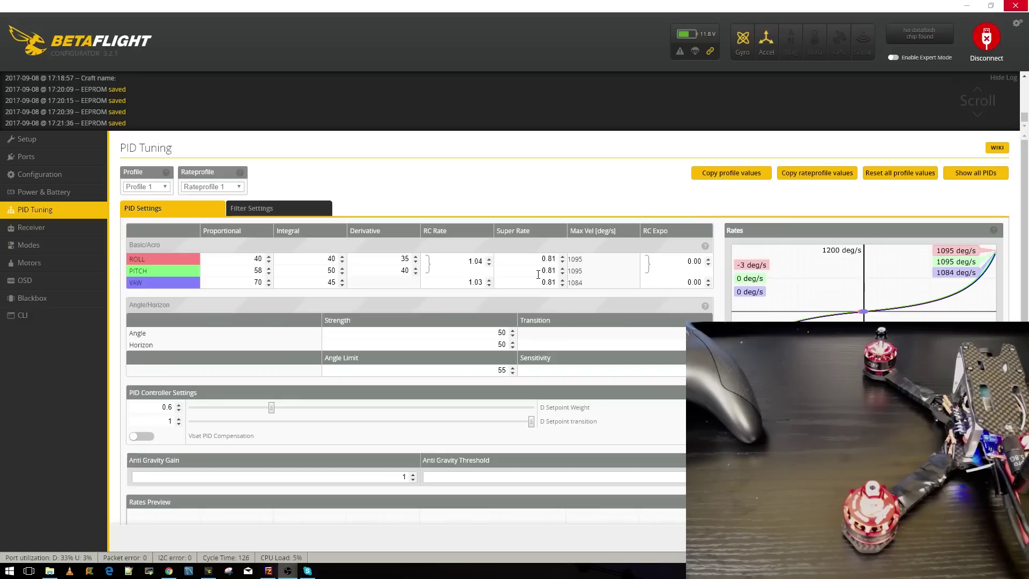
Set the Super Rate to 0.83 for roll, pitch and yaw, and the roll and pitch RC Rate to 1.03
{"action": "left_click", "coordinate": [562, 258]}
{"action": "left_click", "coordinate": [563, 258]}
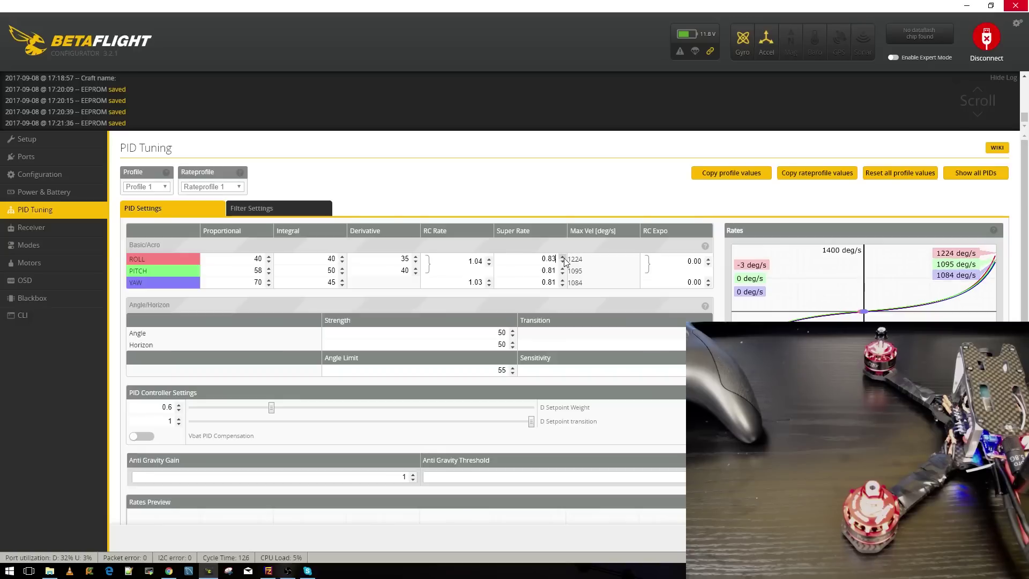
{"action": "left_click", "coordinate": [562, 267]}
{"action": "left_click", "coordinate": [562, 268]}
{"action": "left_click", "coordinate": [562, 280]}
{"action": "left_click", "coordinate": [562, 279]}
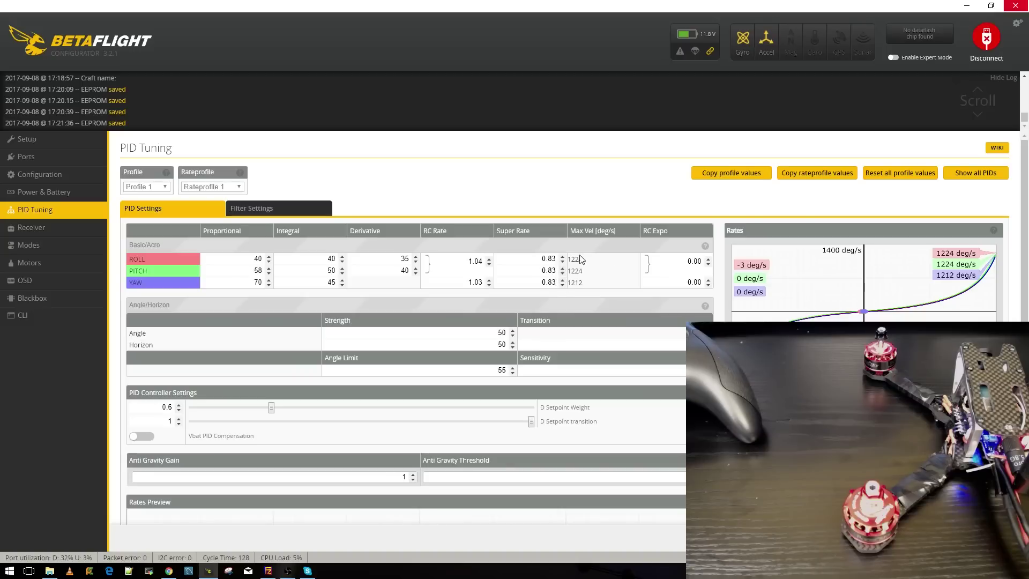
{"action": "left_click", "coordinate": [489, 264]}
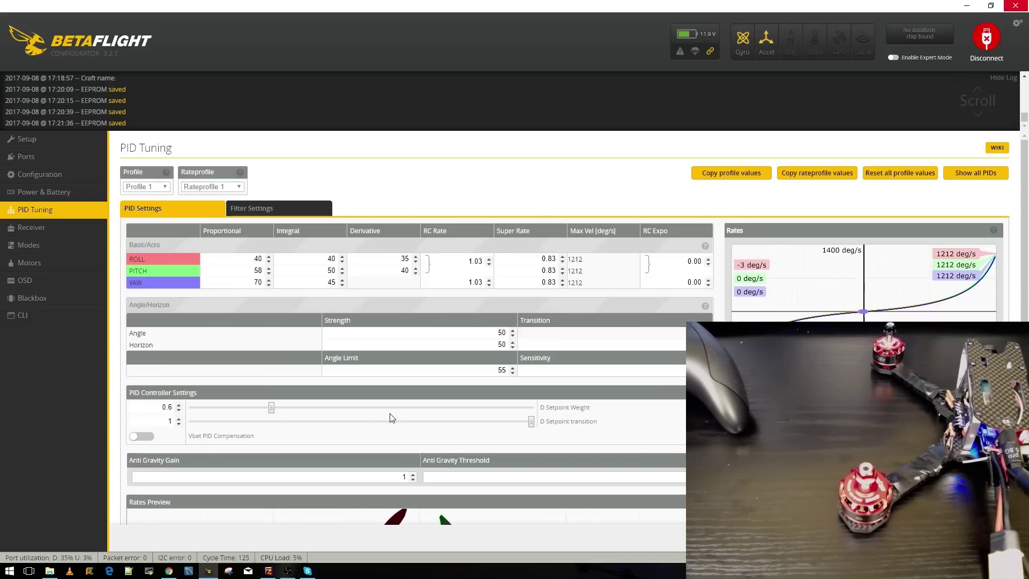
Look over the remaining PID tuning settings and recheck the power and battery, configuration and ports settings
{"action": "scroll", "coordinate": [391, 418], "scroll_direction": "down", "scroll_amount": 3}
{"action": "scroll", "coordinate": [647, 356], "scroll_direction": "up", "scroll_amount": 3}
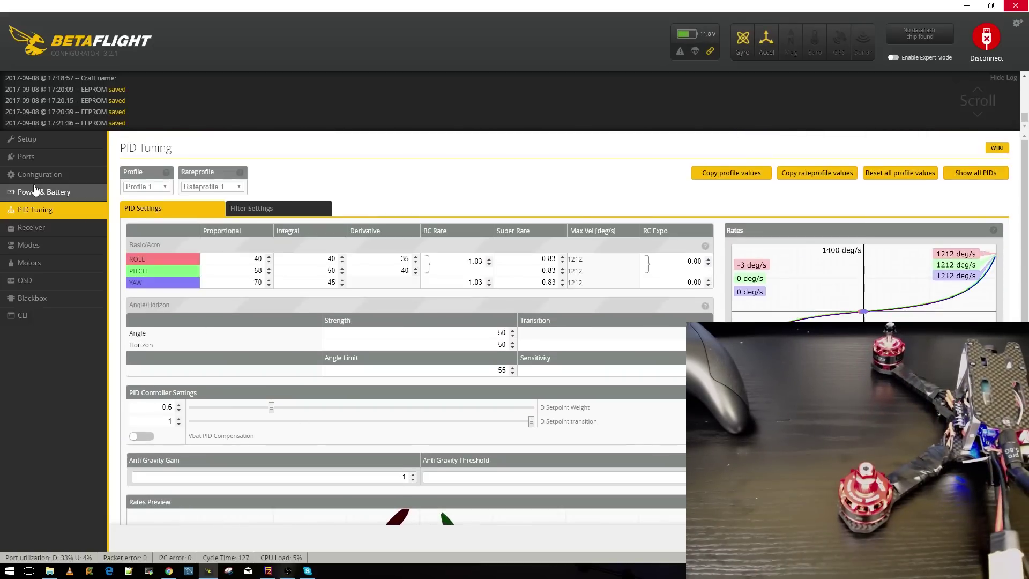
{"action": "left_click", "coordinate": [35, 192]}
{"action": "left_click", "coordinate": [38, 174]}
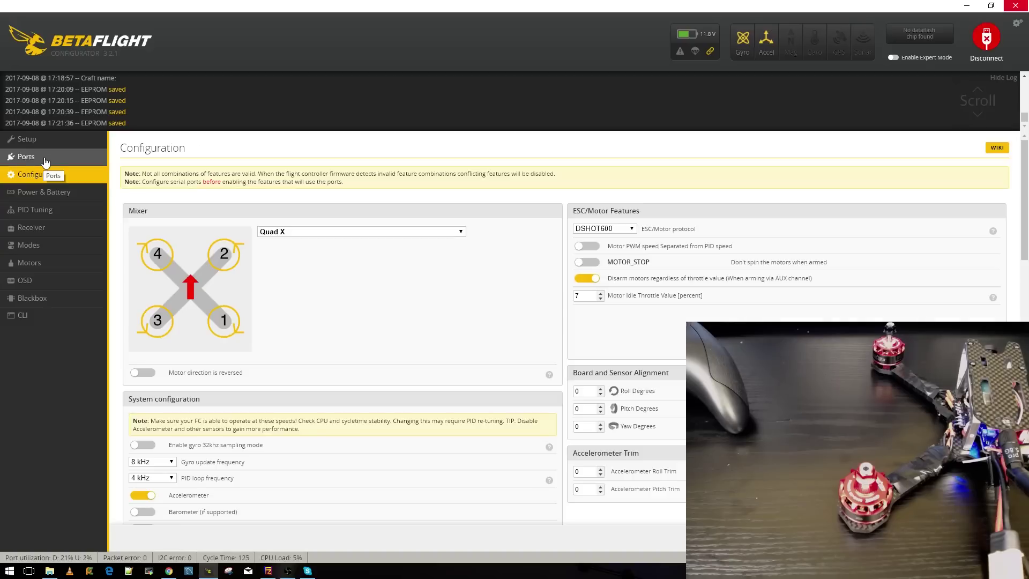
{"action": "left_click", "coordinate": [46, 158]}
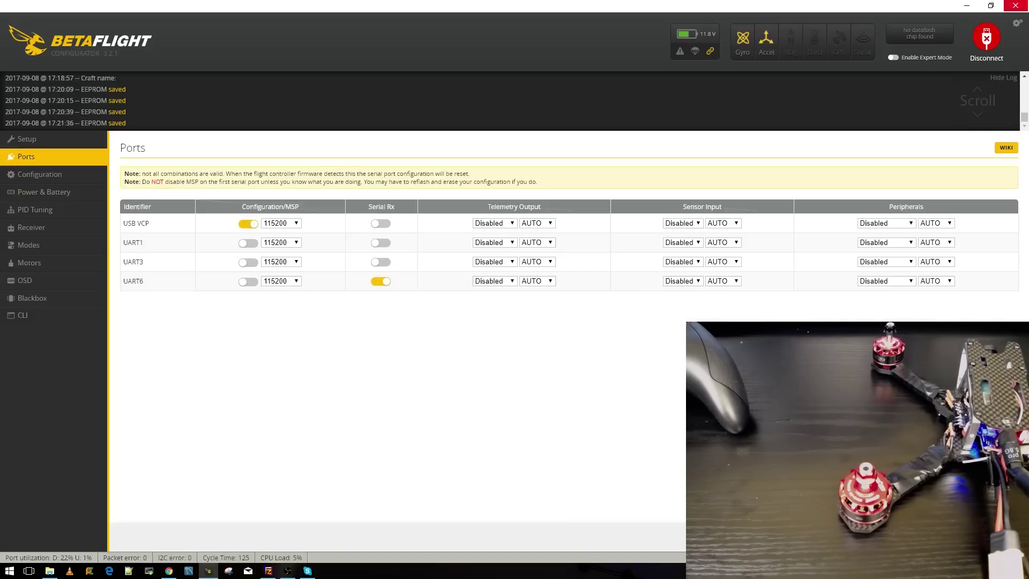